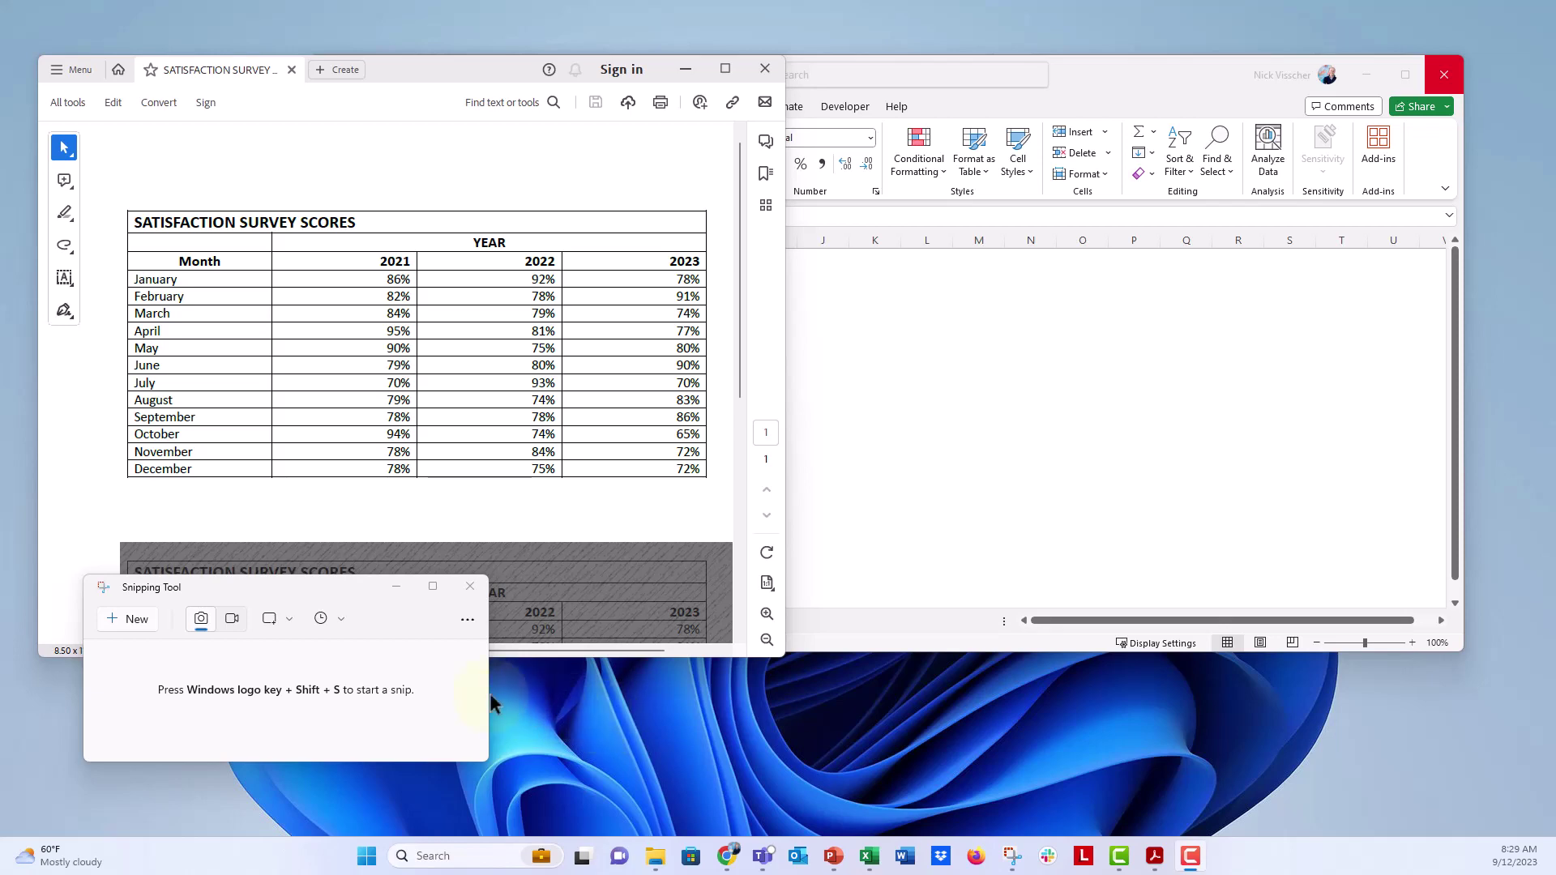
Snip the survey table from title to last row, then minimize the snip to reveal Book1.
{"action": "left_click", "coordinate": [136, 626]}
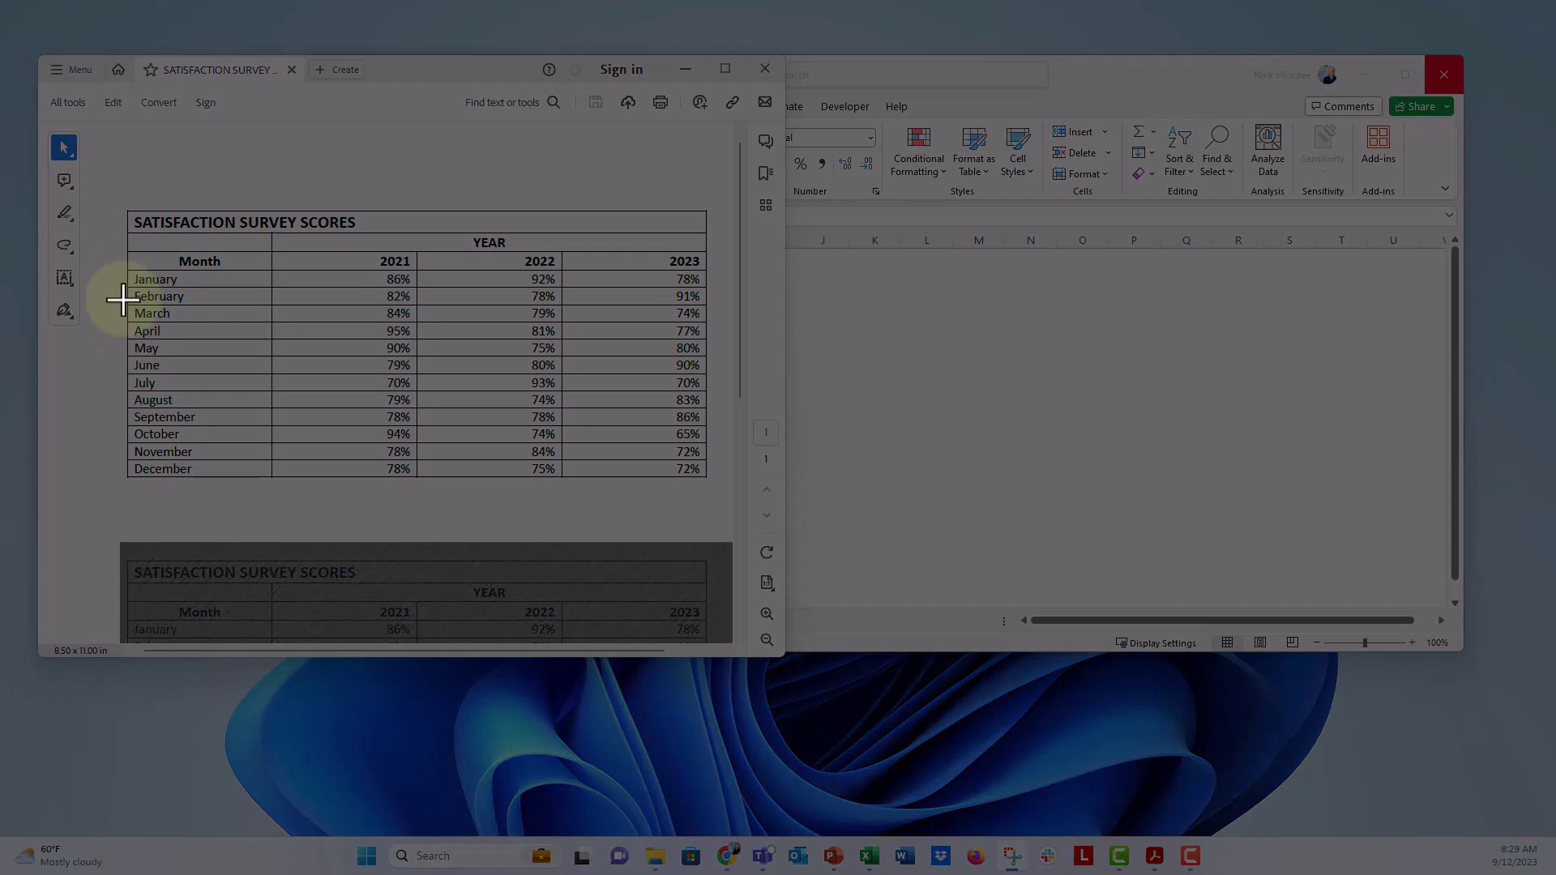
{"action": "left_click_drag", "start_coordinate": [120, 195], "coordinate": [711, 493]}
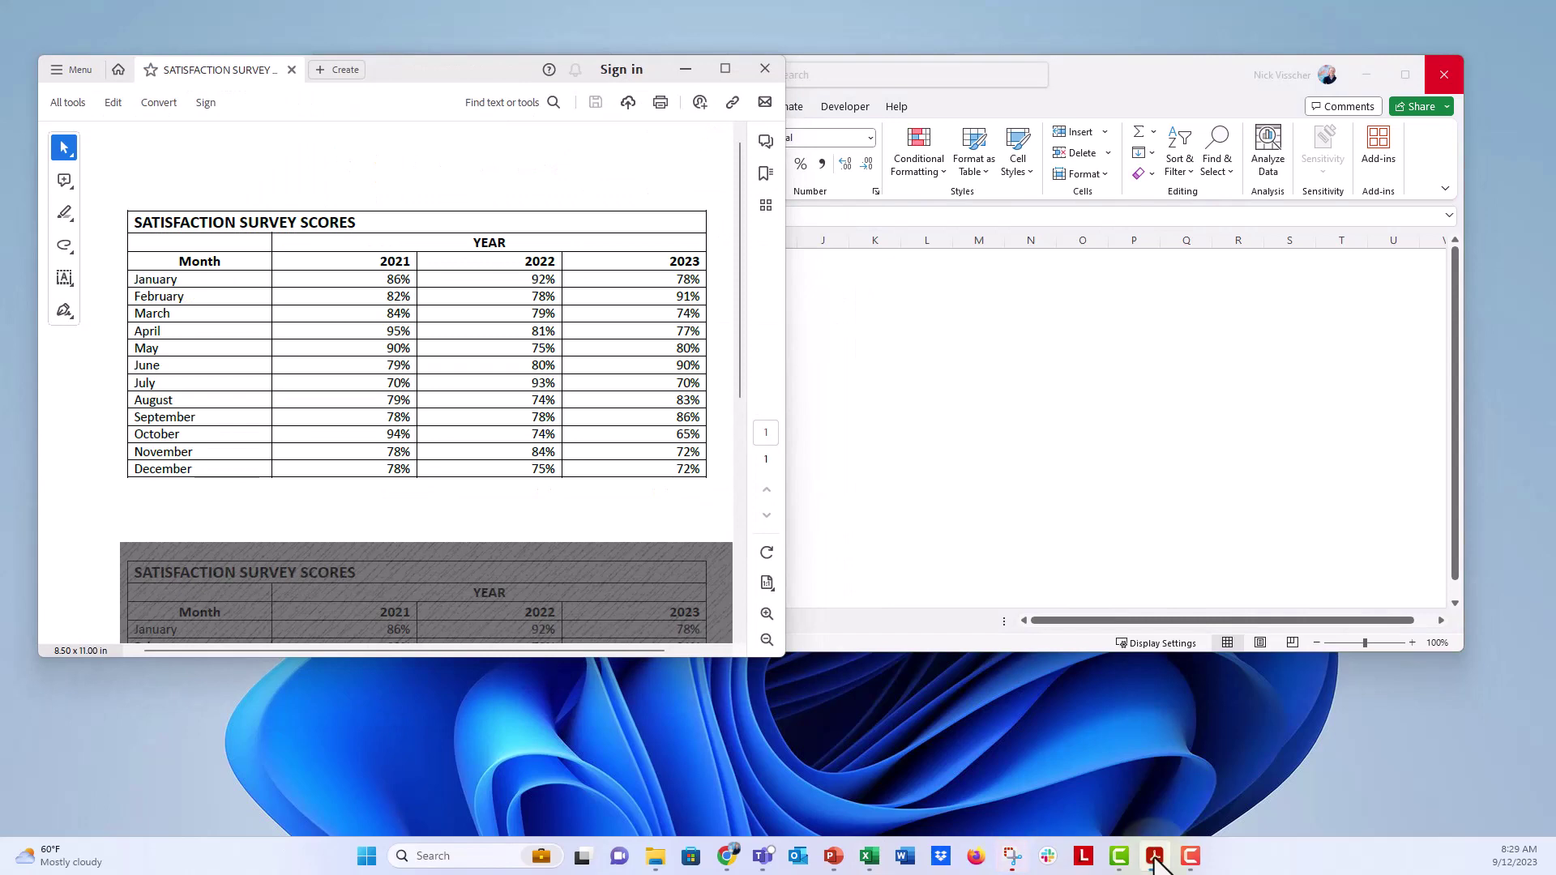
{"action": "mouse_move", "coordinate": [1154, 860]}
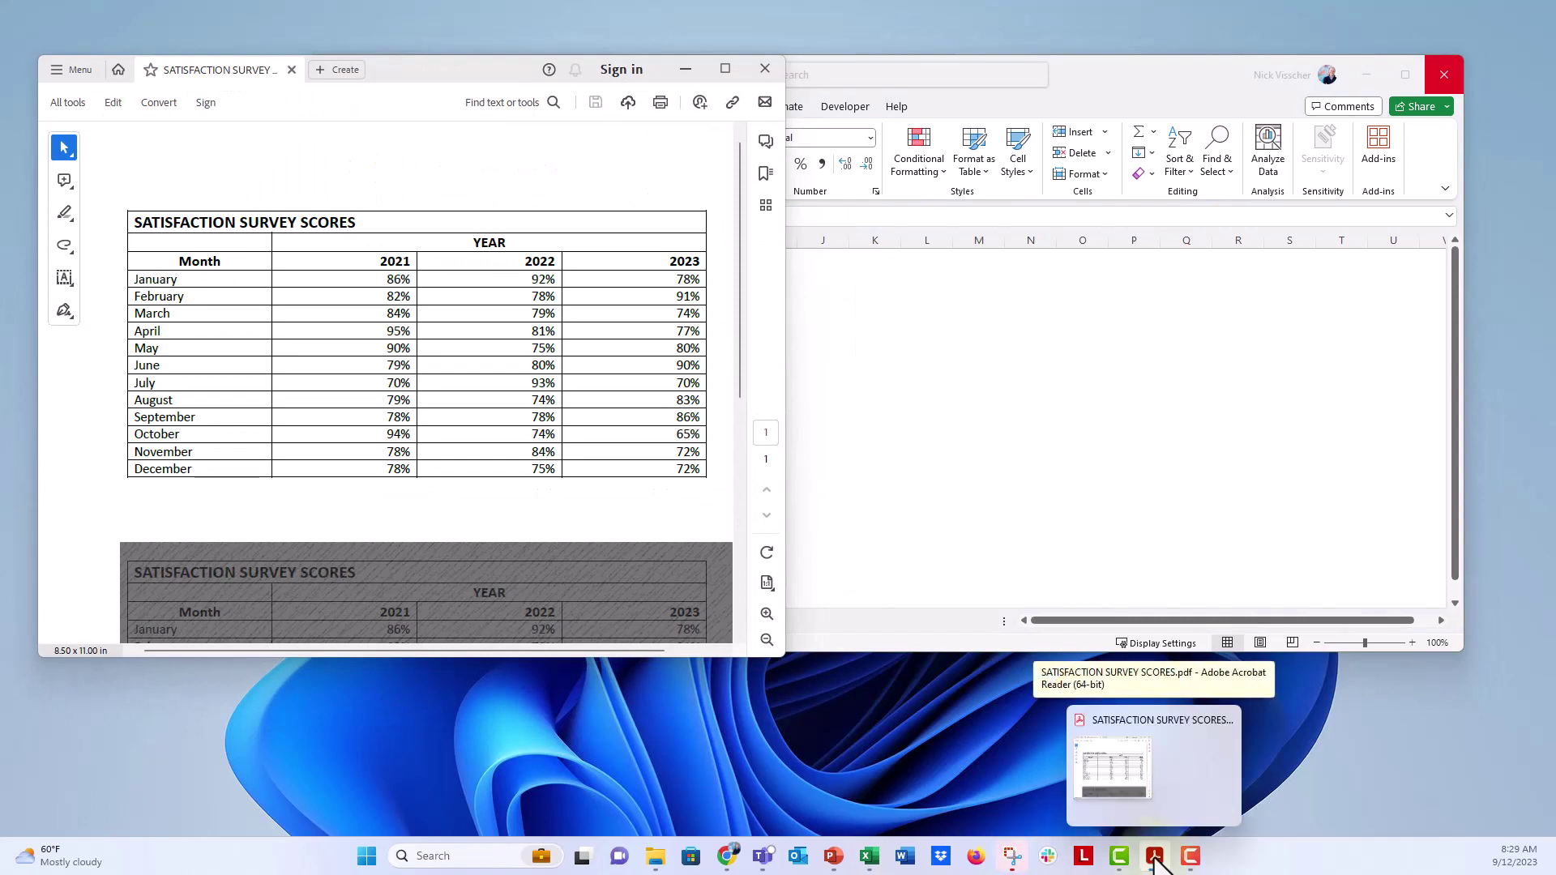
{"action": "mouse_move", "coordinate": [1013, 856]}
{"action": "left_click", "coordinate": [995, 784]}
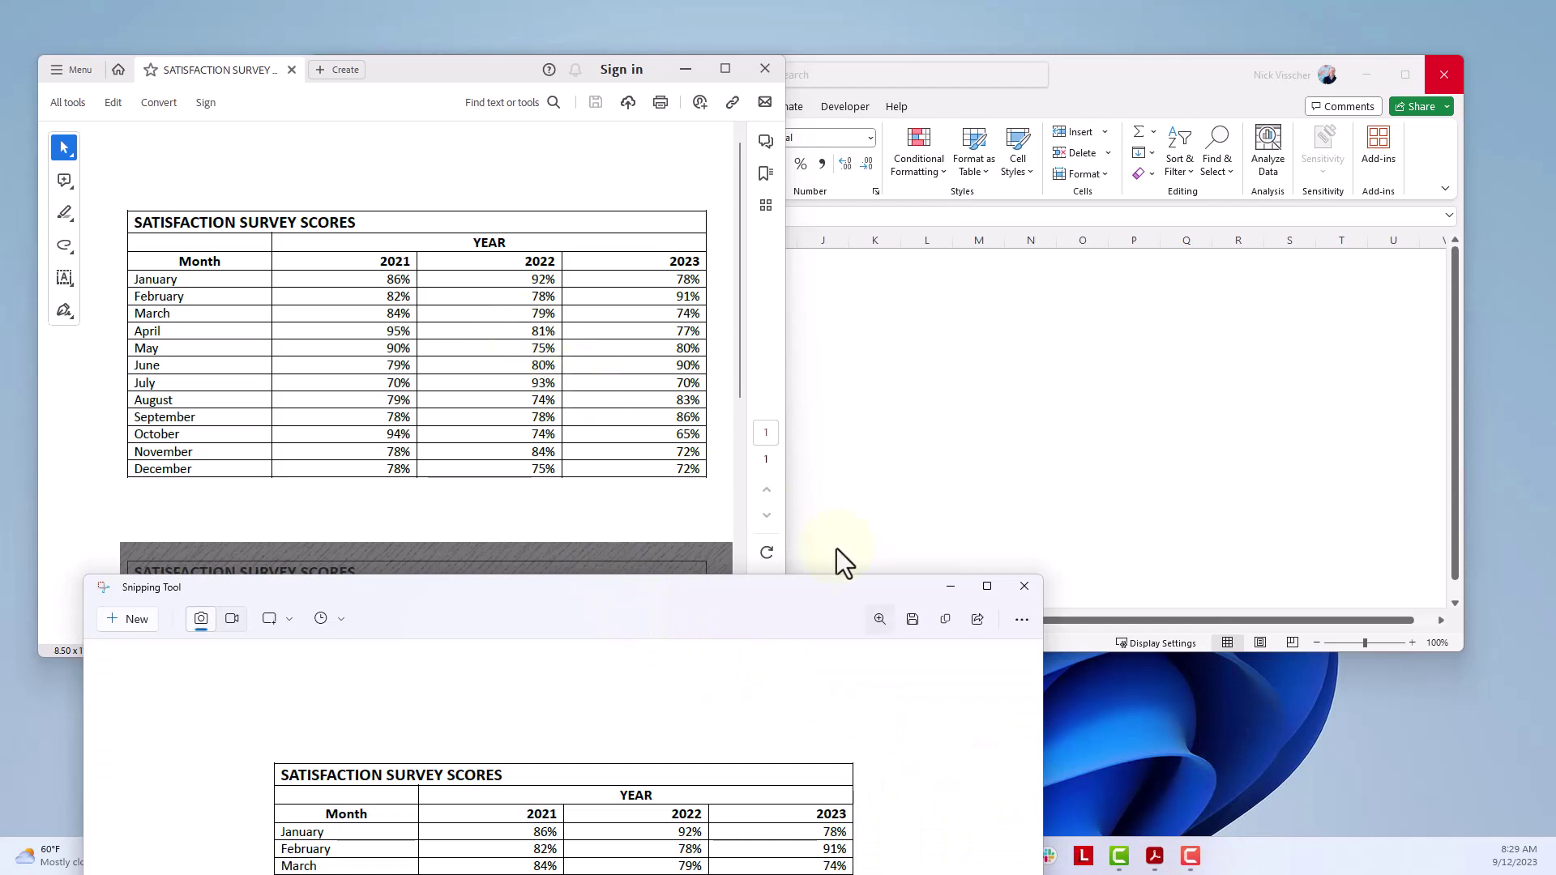
{"action": "left_click", "coordinate": [950, 590]}
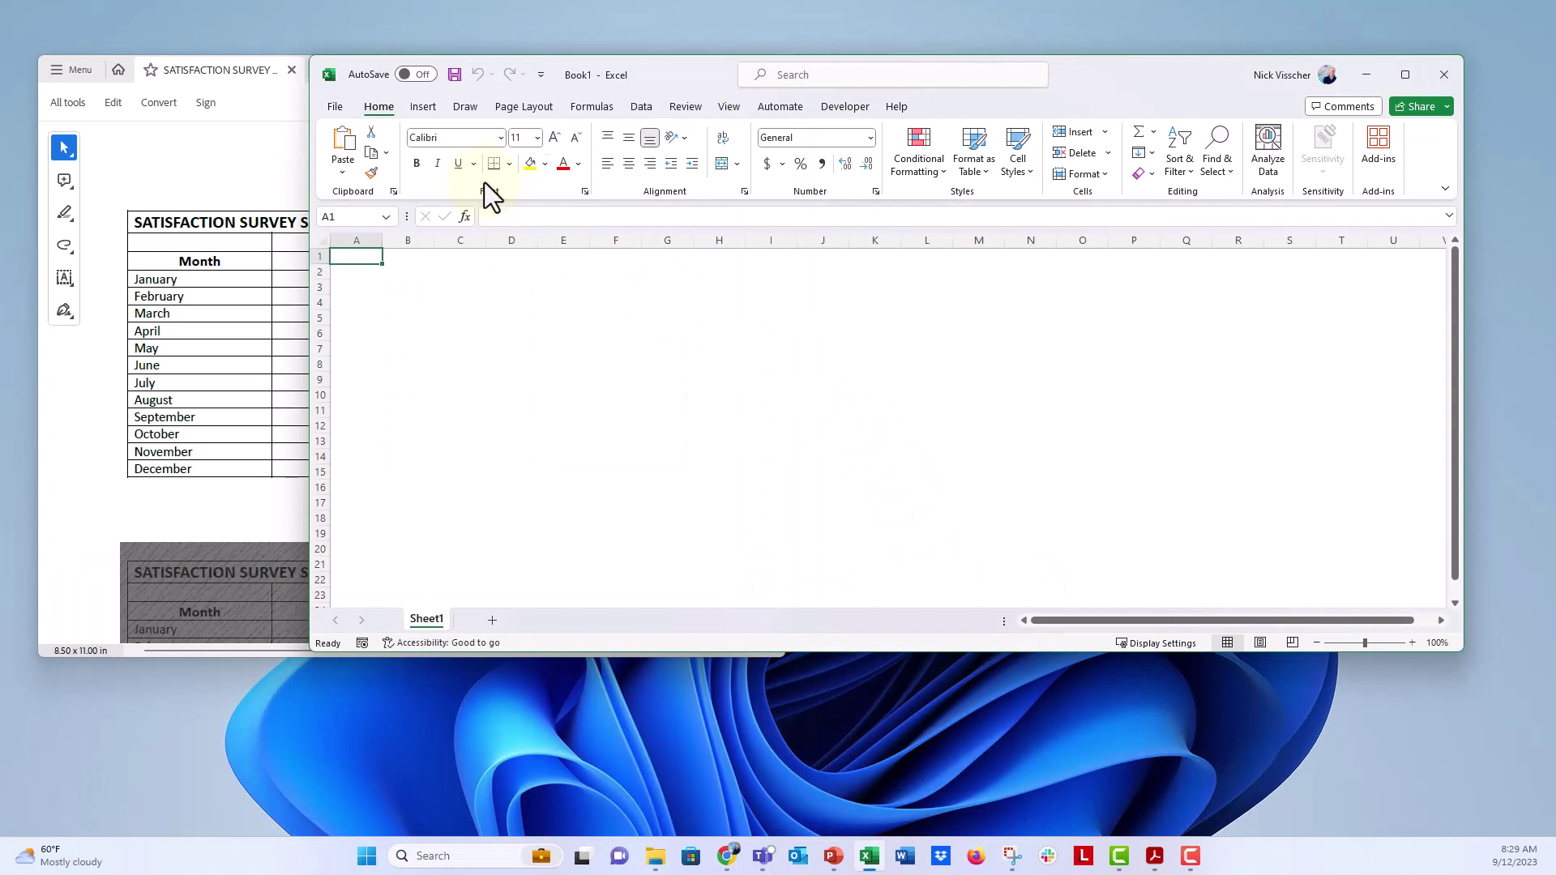
Import the copied survey table with Data > From Picture > Picture From Clipboard.
{"action": "left_click", "coordinate": [633, 113]}
{"action": "left_click", "coordinate": [547, 133]}
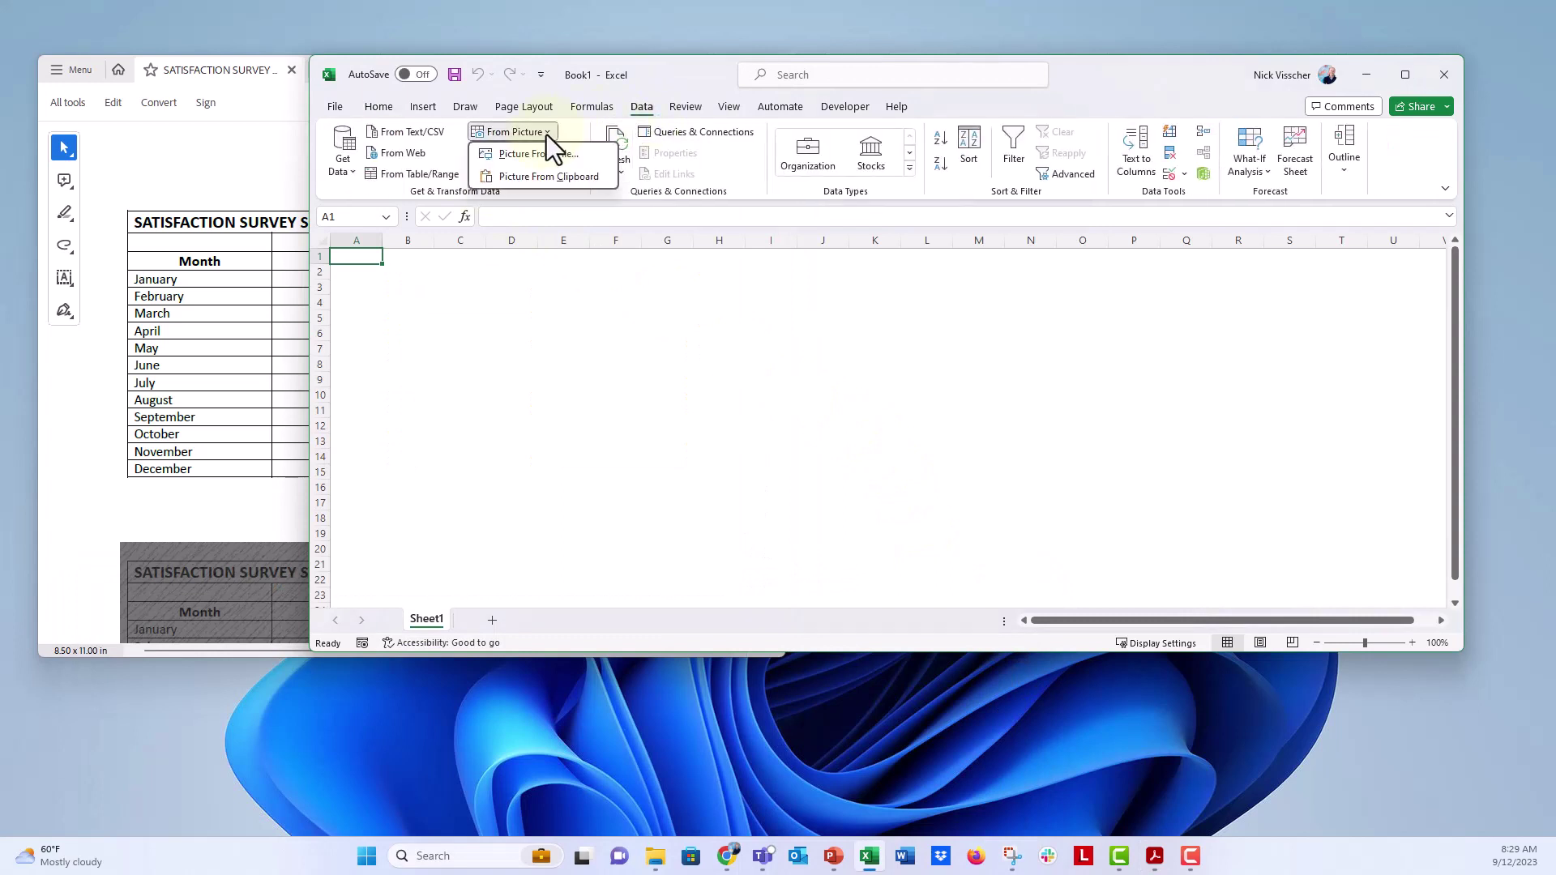
{"action": "left_click", "coordinate": [529, 175]}
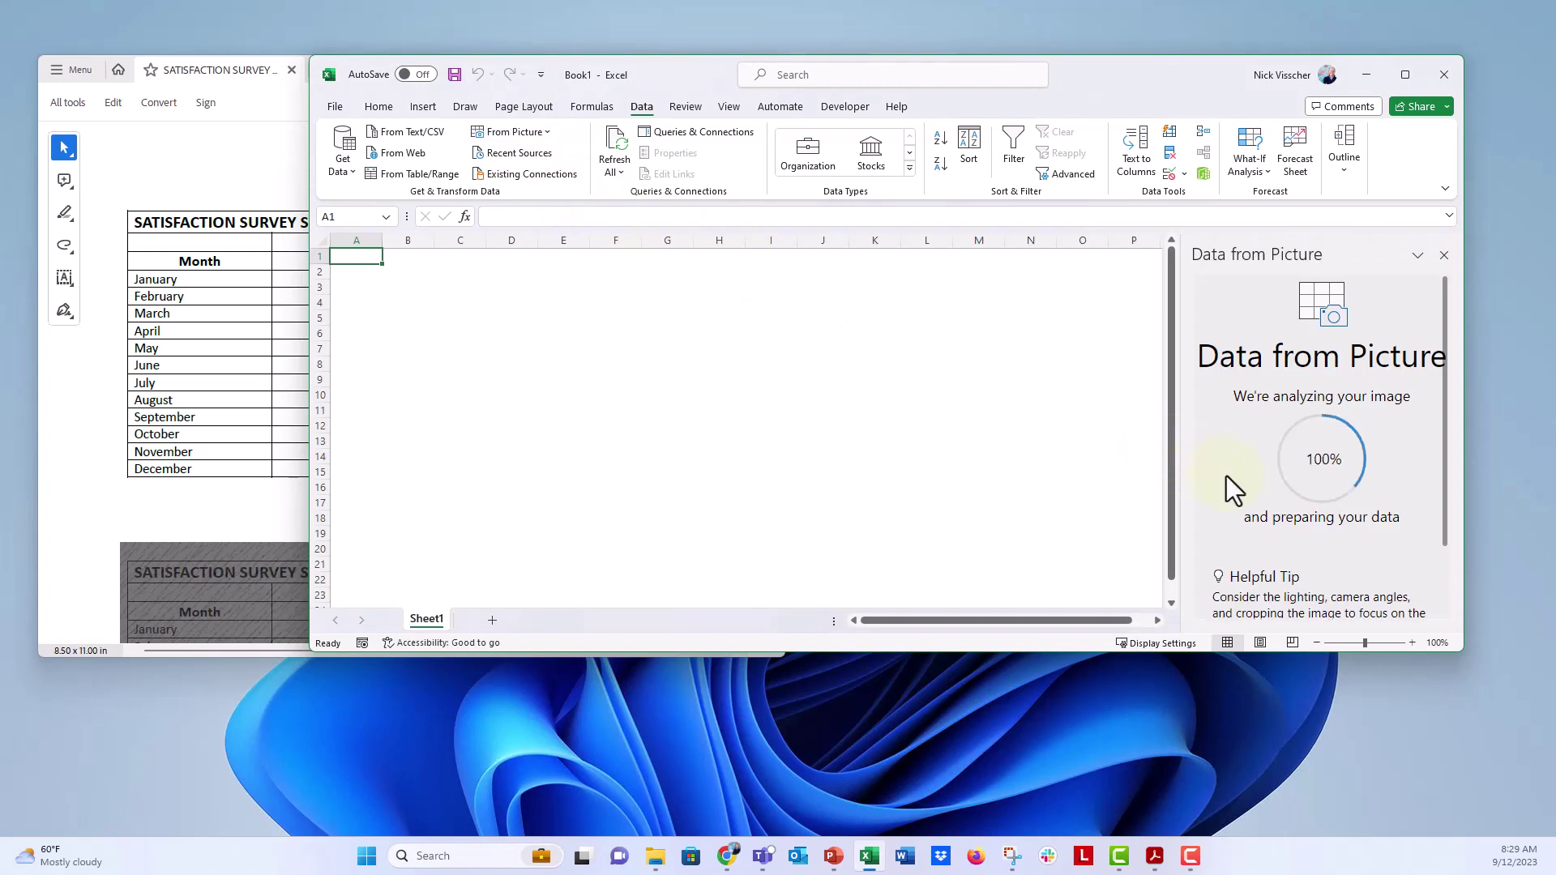
Correct the misread January and April month entries in the review pane.
{"action": "scroll", "coordinate": [1269, 501], "scroll_direction": "down", "scroll_amount": 3}
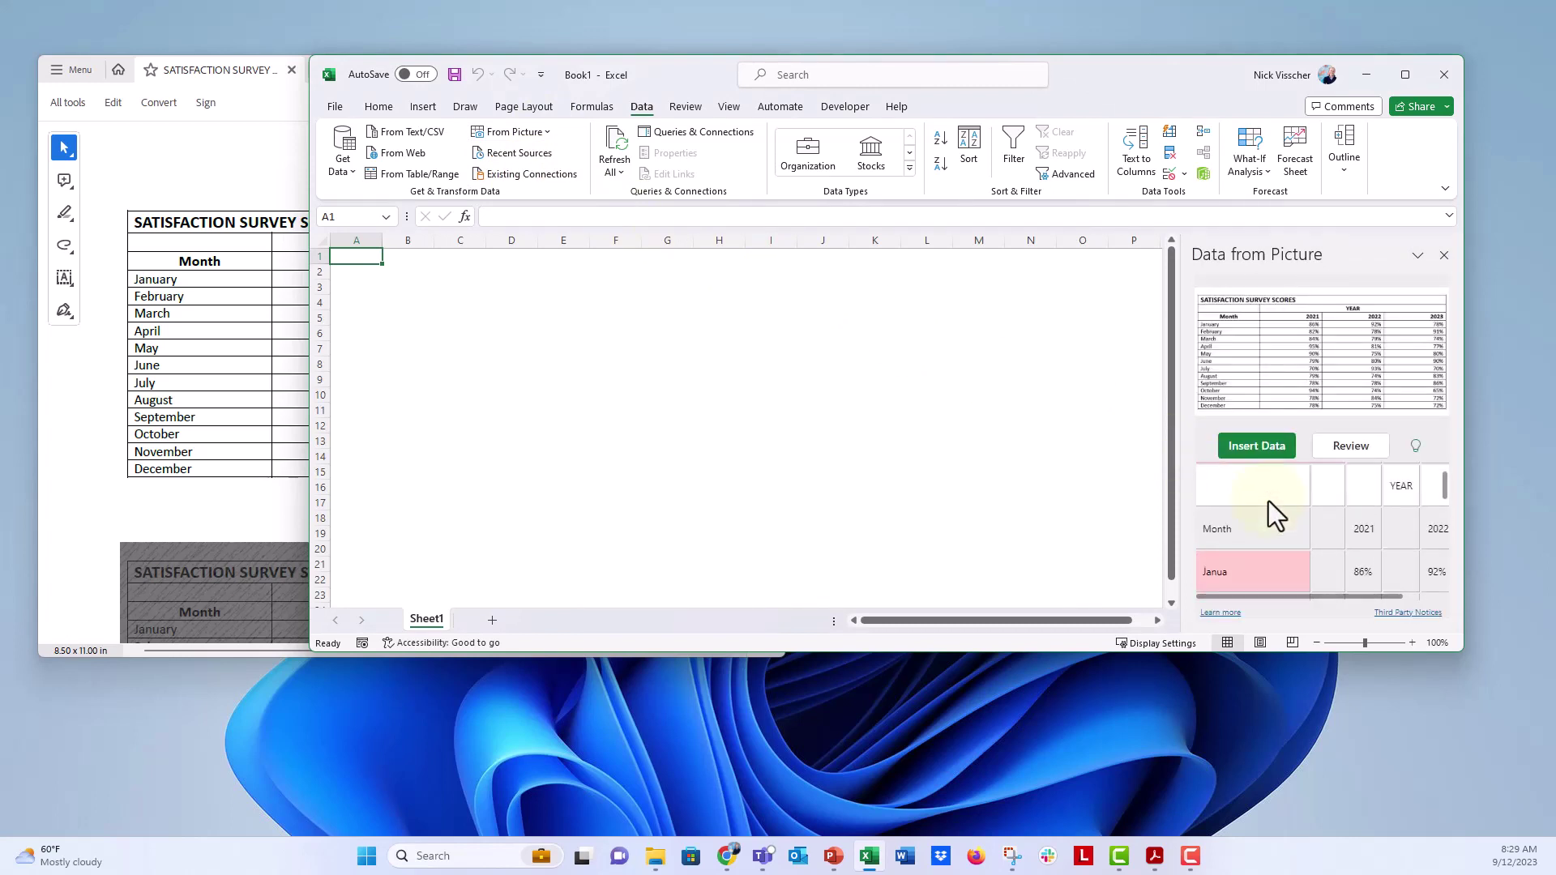
{"action": "left_click", "coordinate": [1268, 502]}
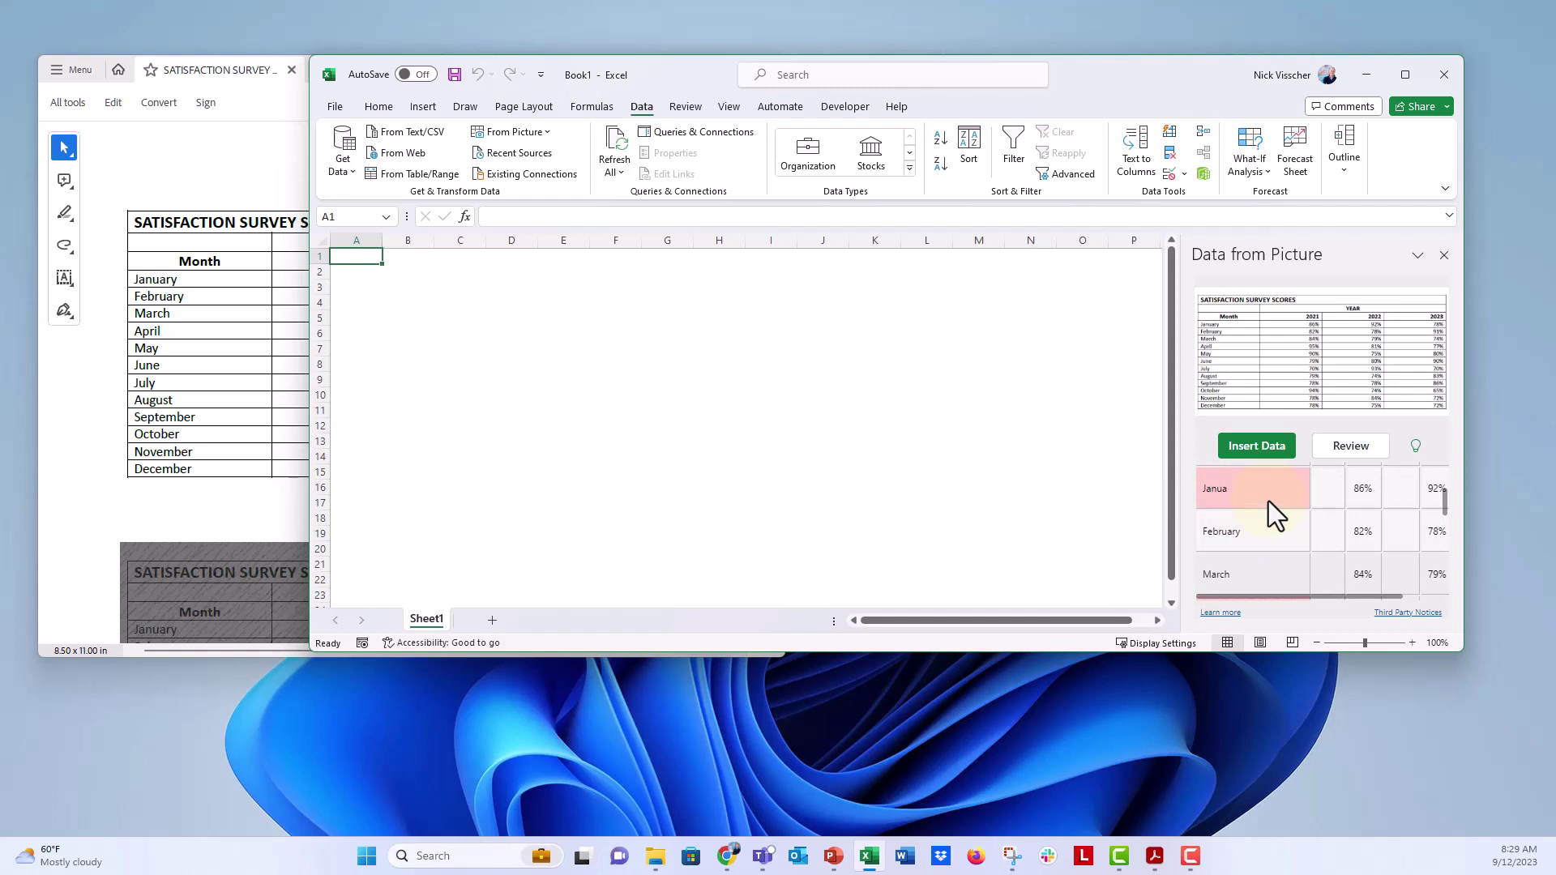
{"action": "type", "text": "y"}
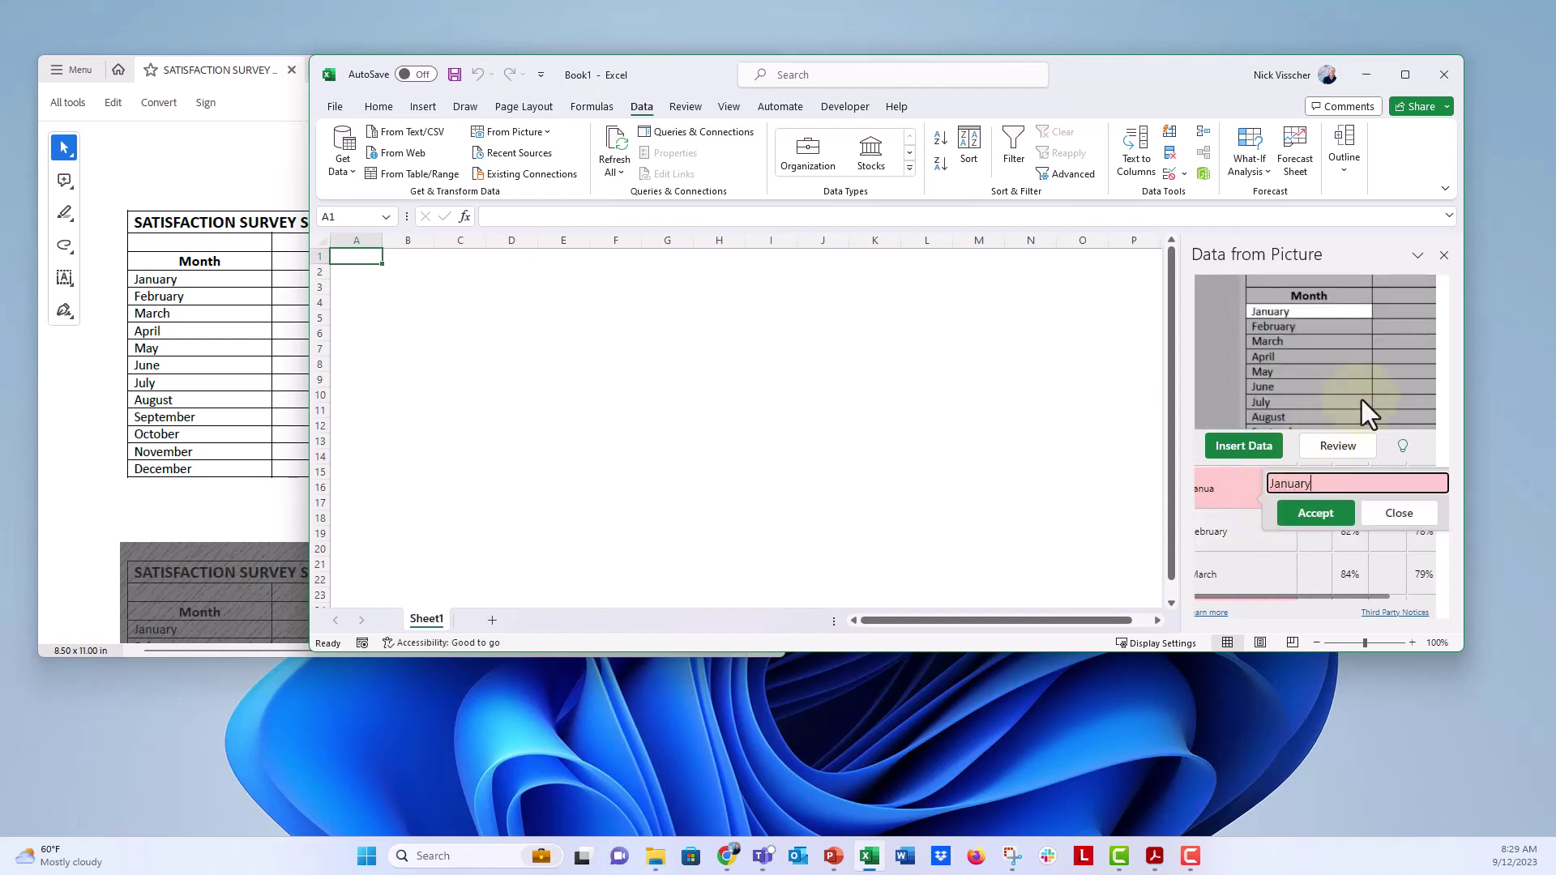
{"action": "left_click", "coordinate": [1309, 517]}
{"action": "scroll", "coordinate": [1279, 514], "scroll_direction": "down", "scroll_amount": 3}
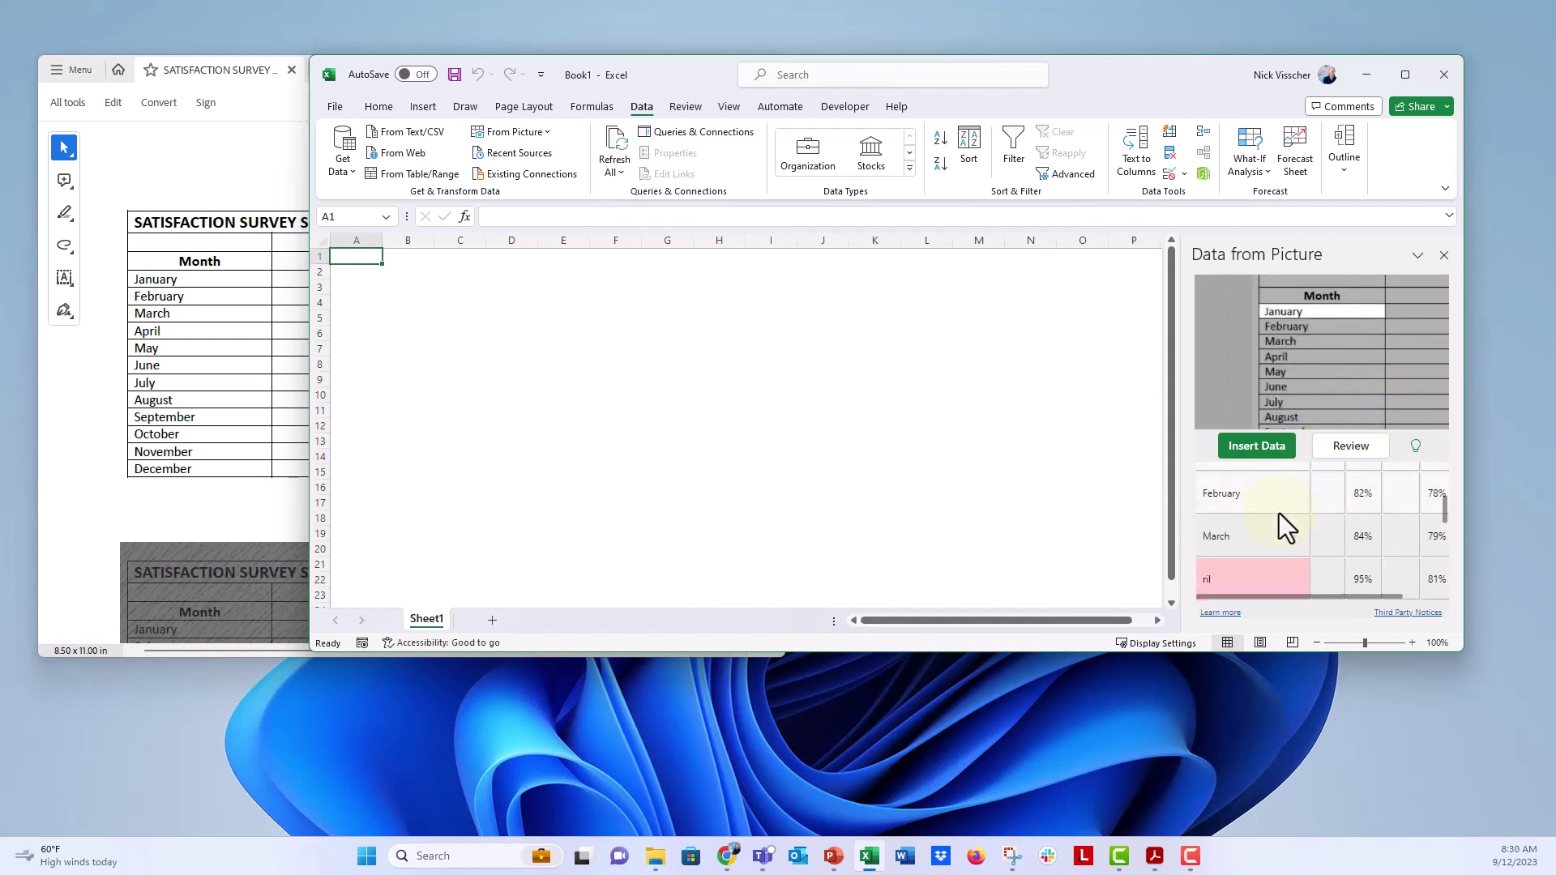
{"action": "left_click", "coordinate": [1244, 515]}
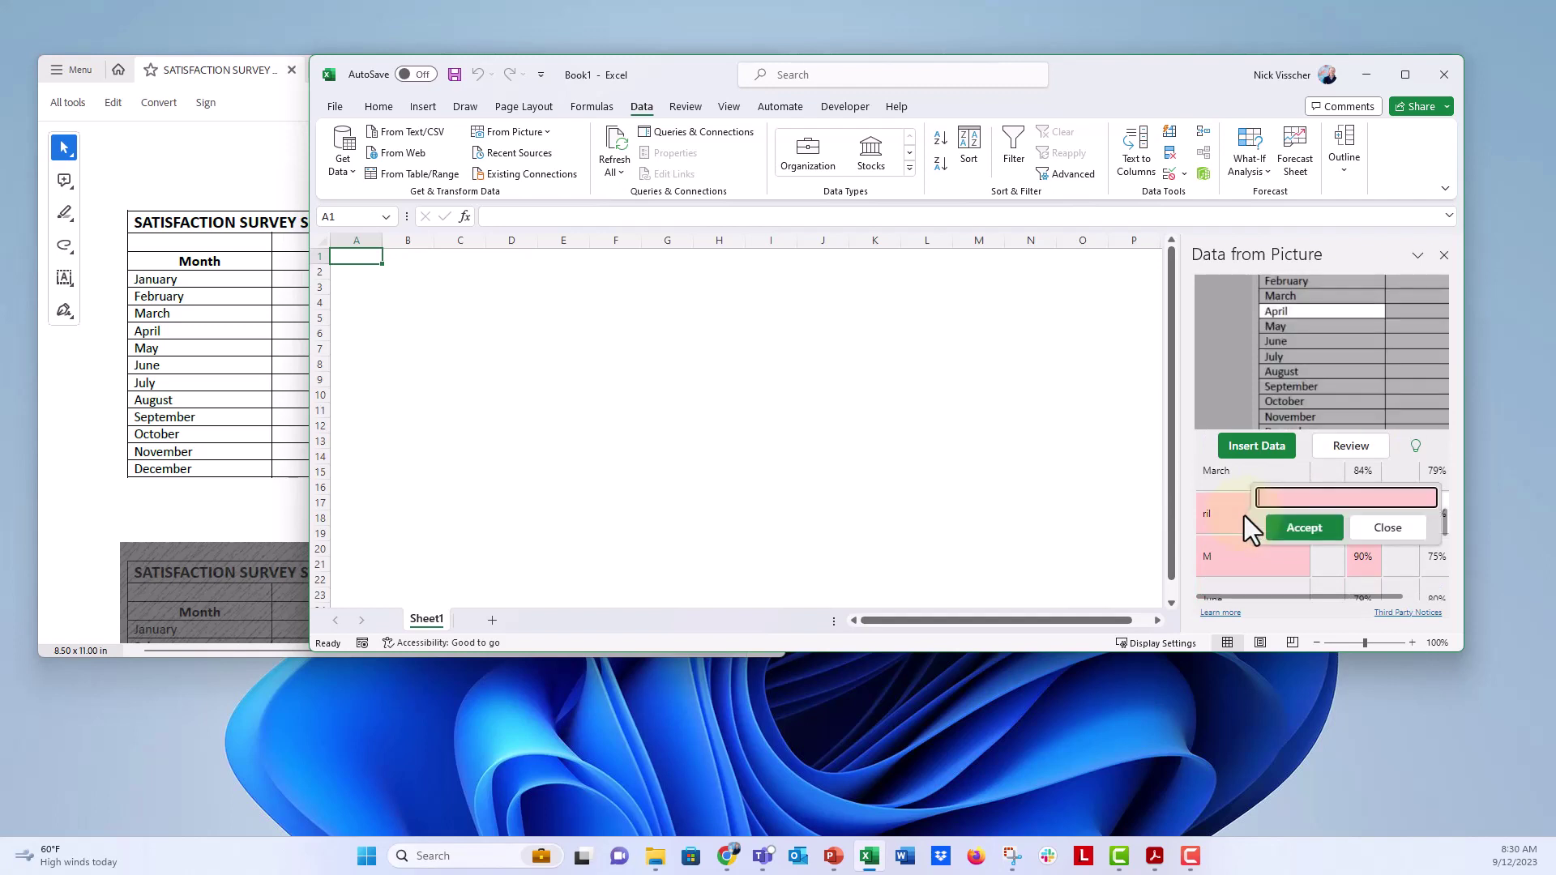
{"action": "type", "text": "April"}
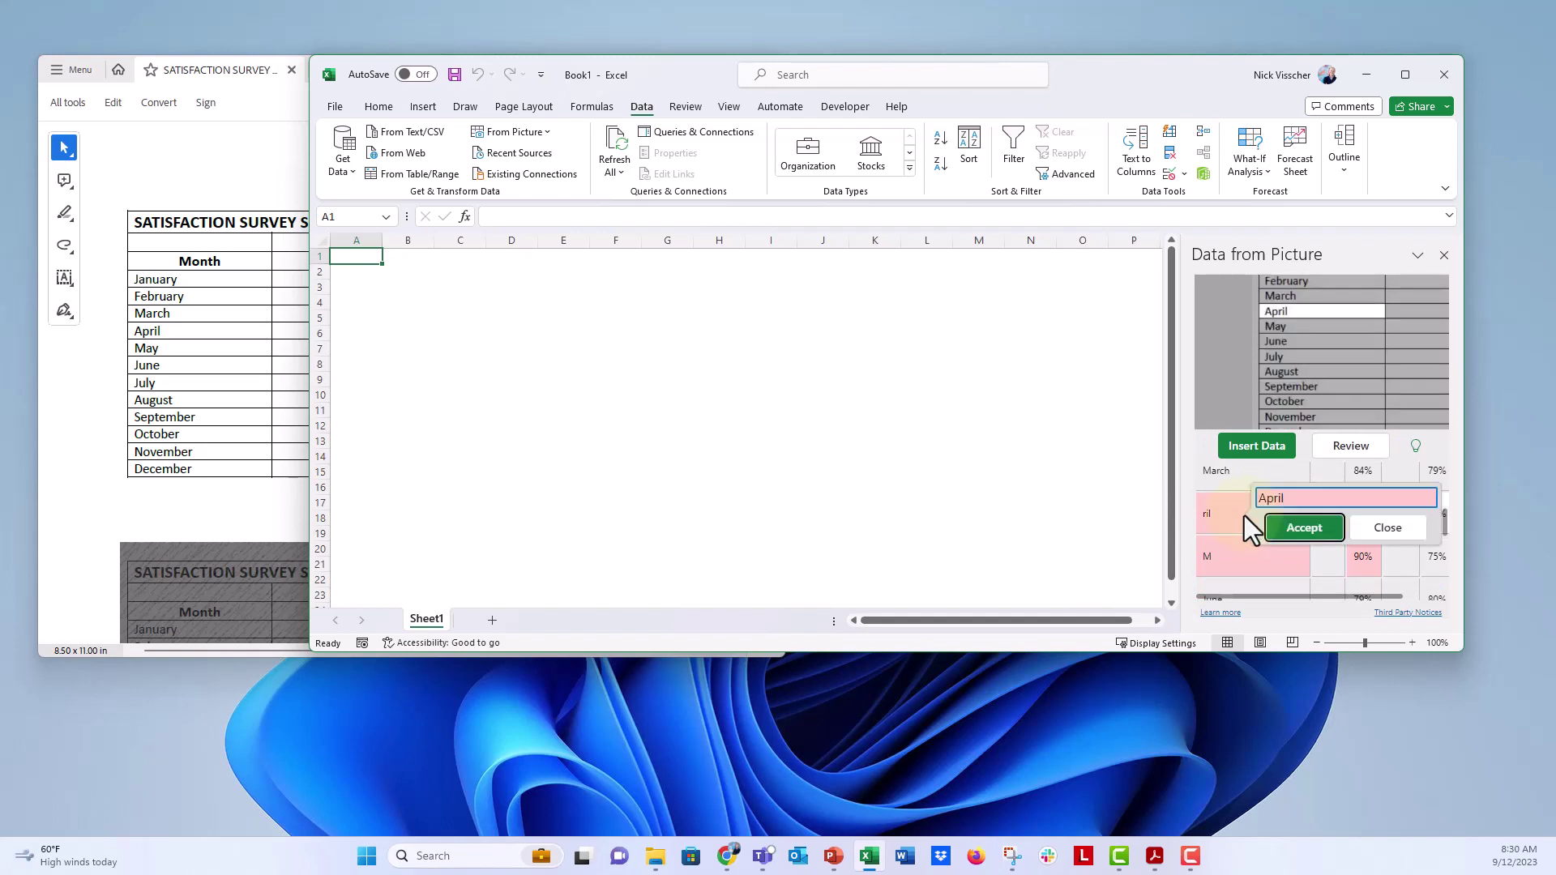
{"action": "key", "text": "Return"}
Accept the flagged May entry and the 90% value as read.
{"action": "left_click", "coordinate": [1229, 556]}
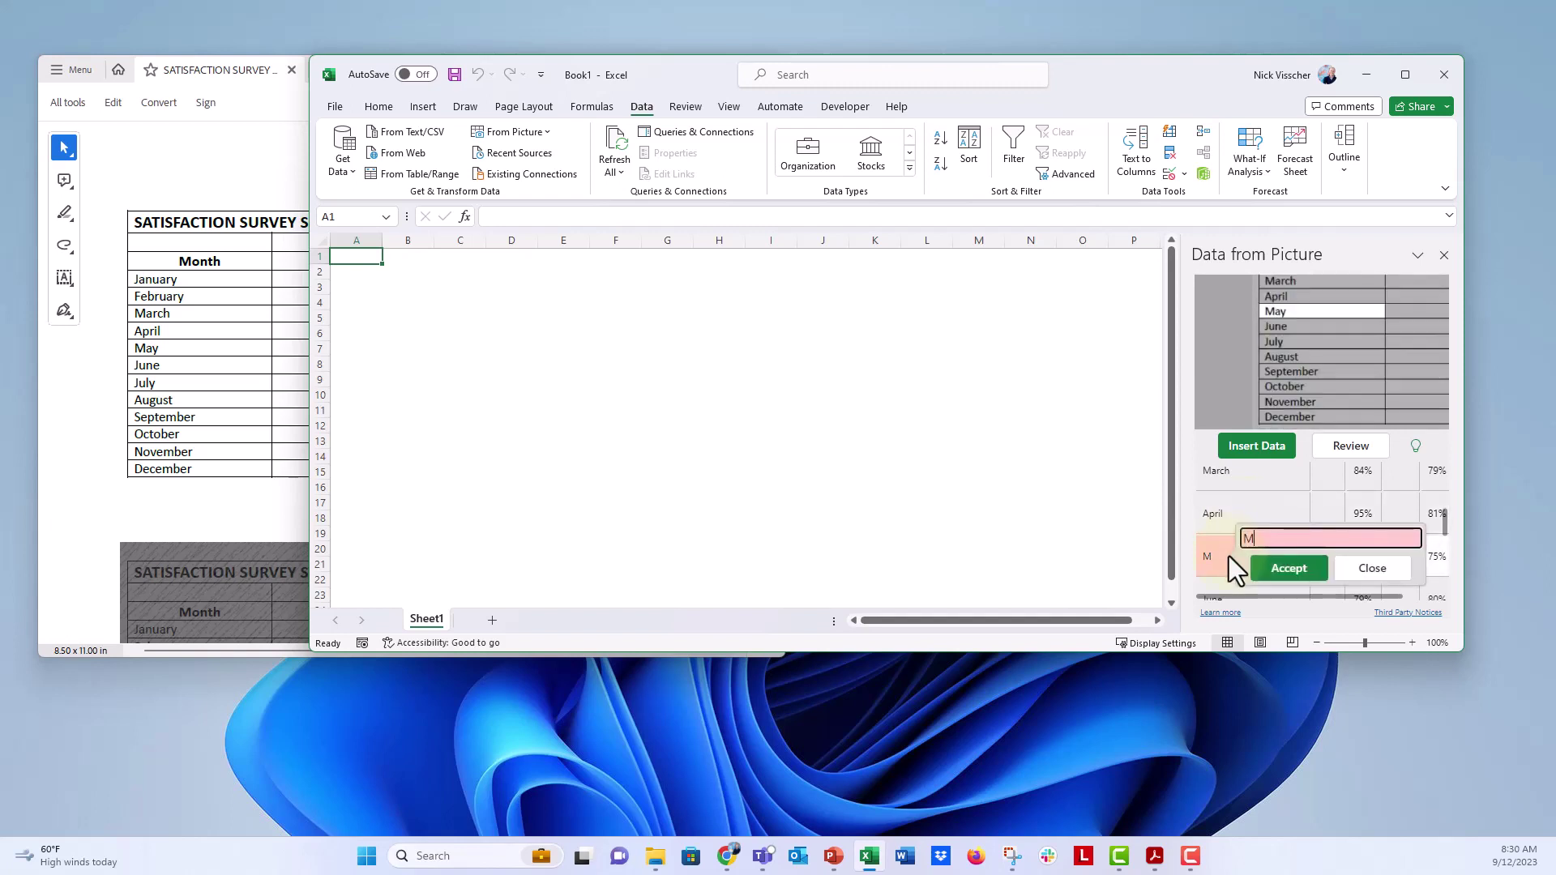
{"action": "left_click", "coordinate": [1302, 570]}
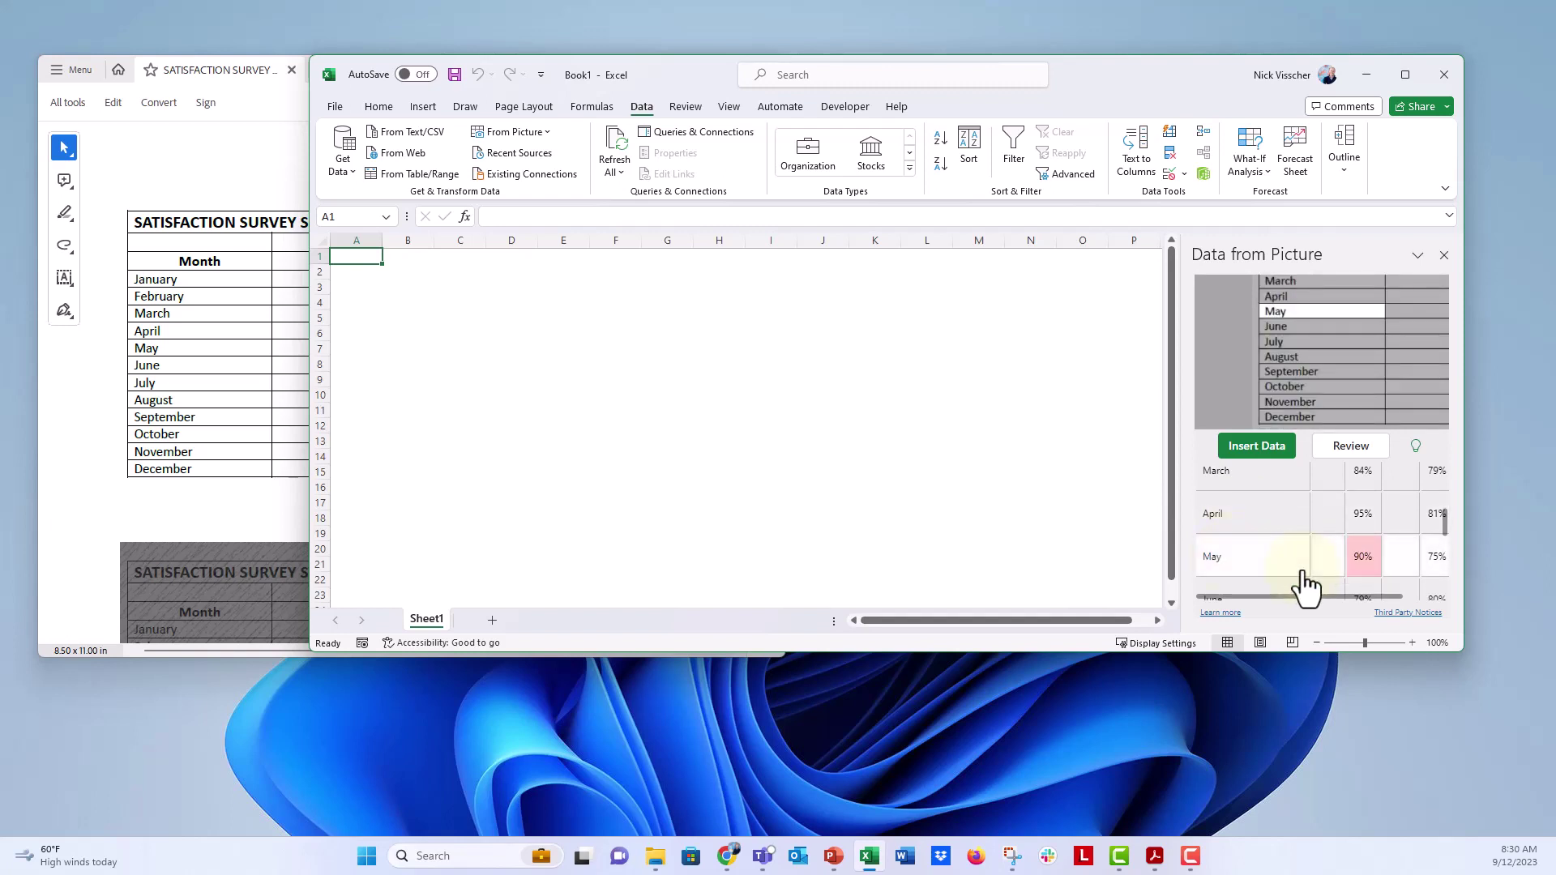
{"action": "left_click", "coordinate": [1367, 562]}
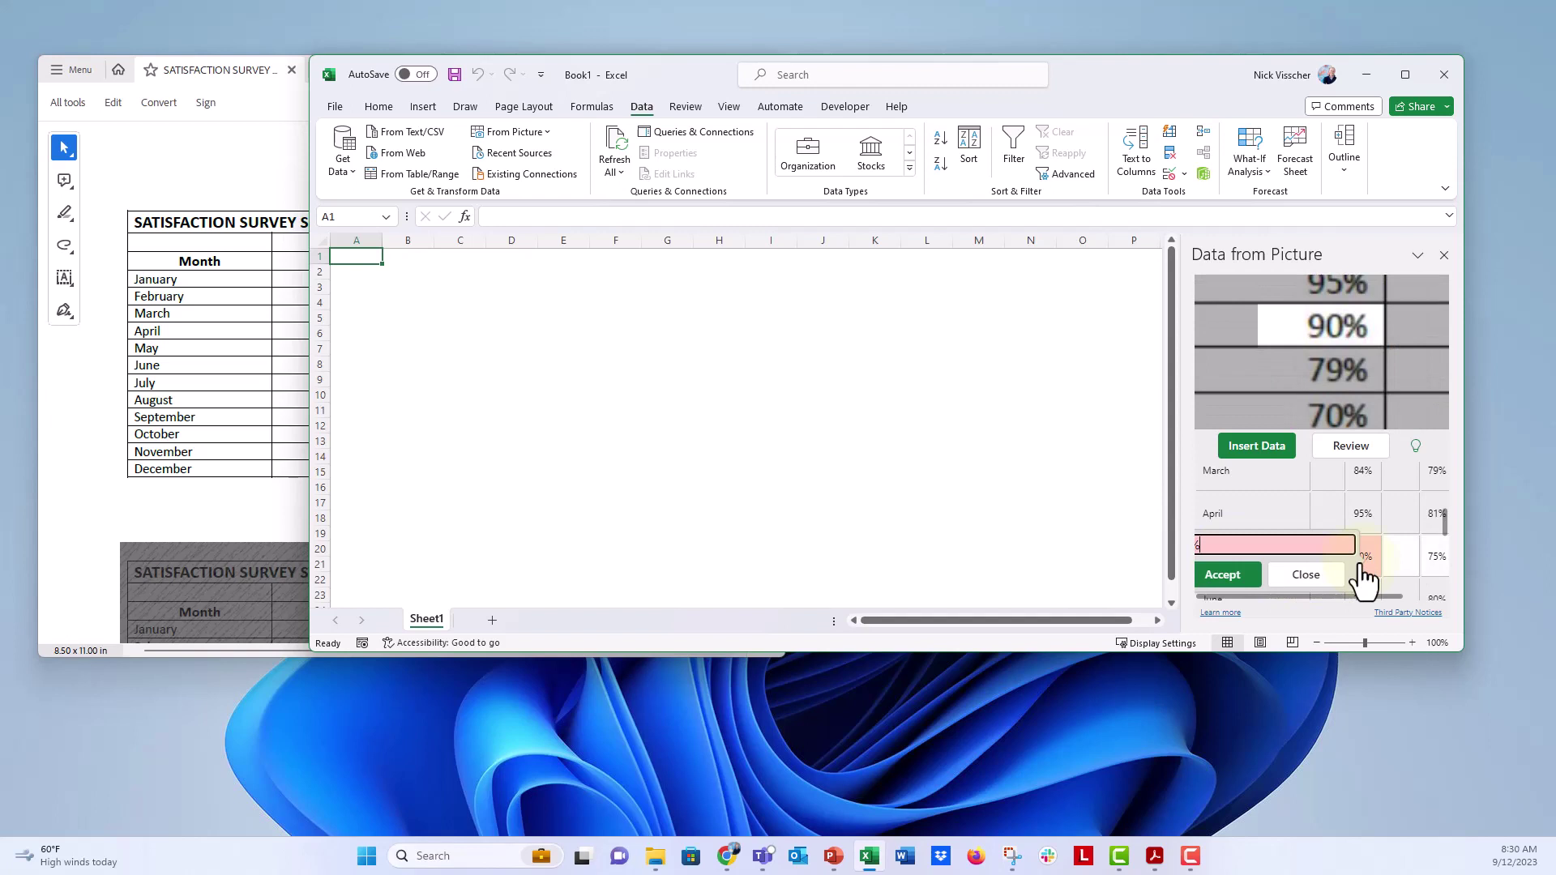
{"action": "left_click", "coordinate": [1225, 573]}
Correct the misread July entry and insert the extracted data.
{"action": "scroll", "coordinate": [1285, 529], "scroll_direction": "down", "scroll_amount": 3}
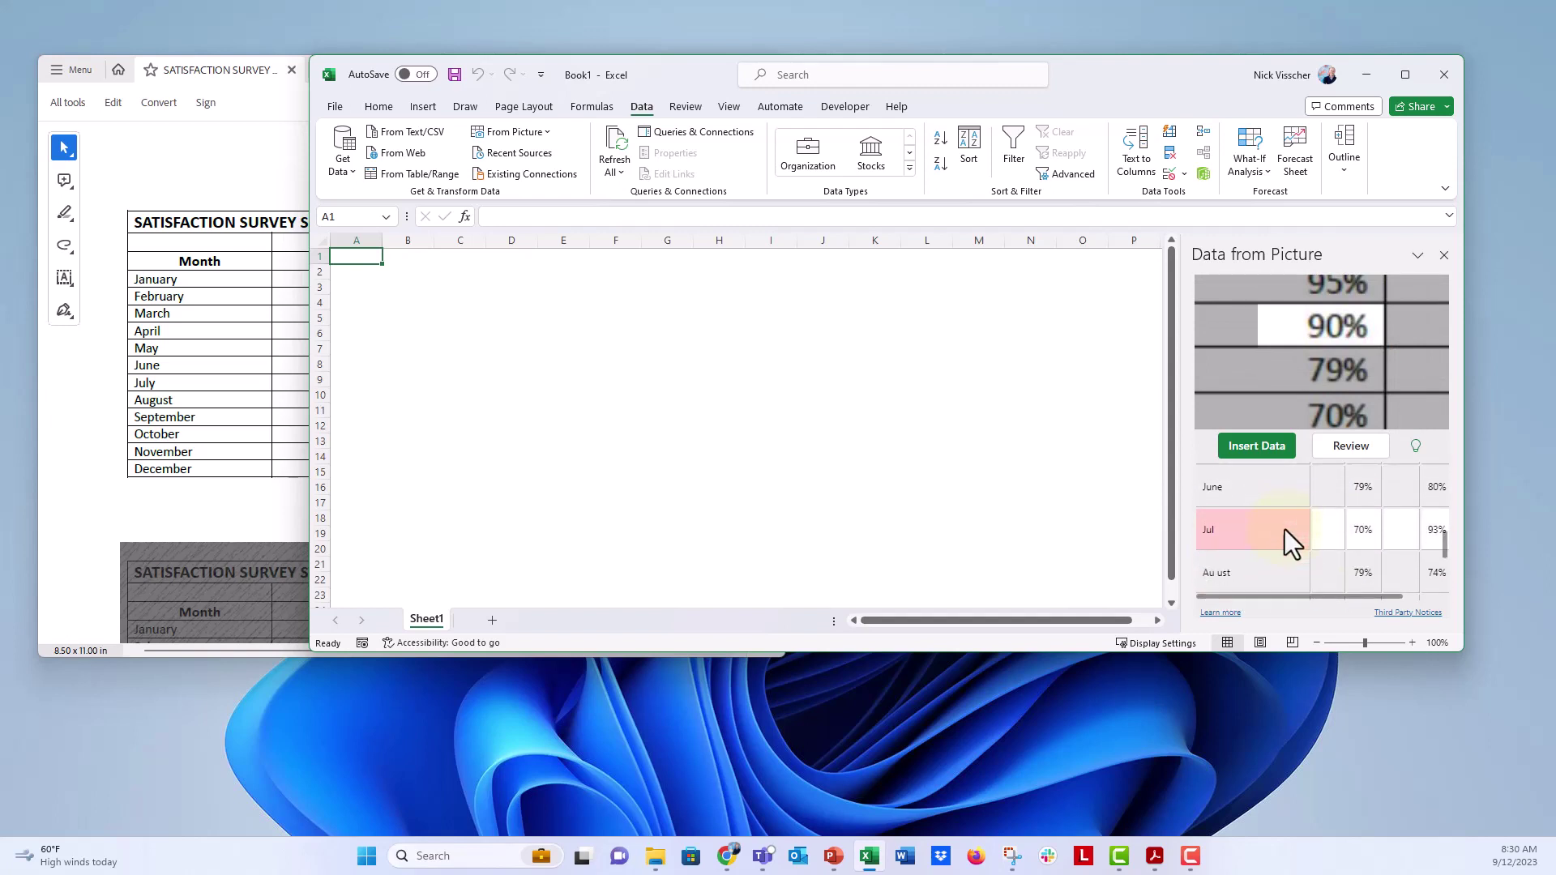
{"action": "left_click", "coordinate": [1255, 523]}
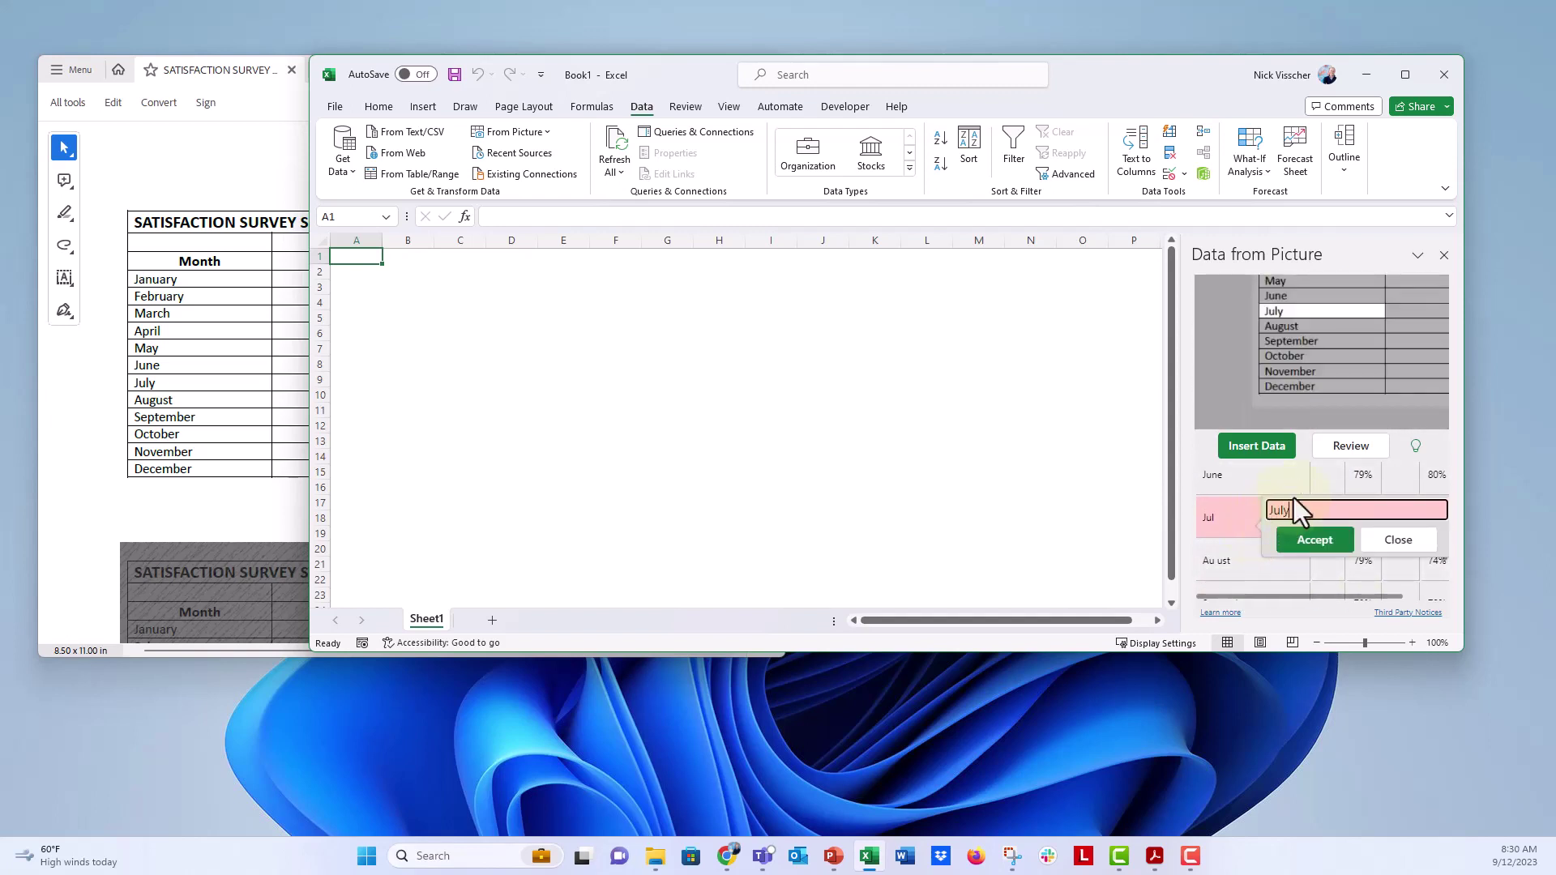
{"action": "left_click", "coordinate": [1298, 544]}
{"action": "scroll", "coordinate": [1324, 547], "scroll_direction": "down", "scroll_amount": 1}
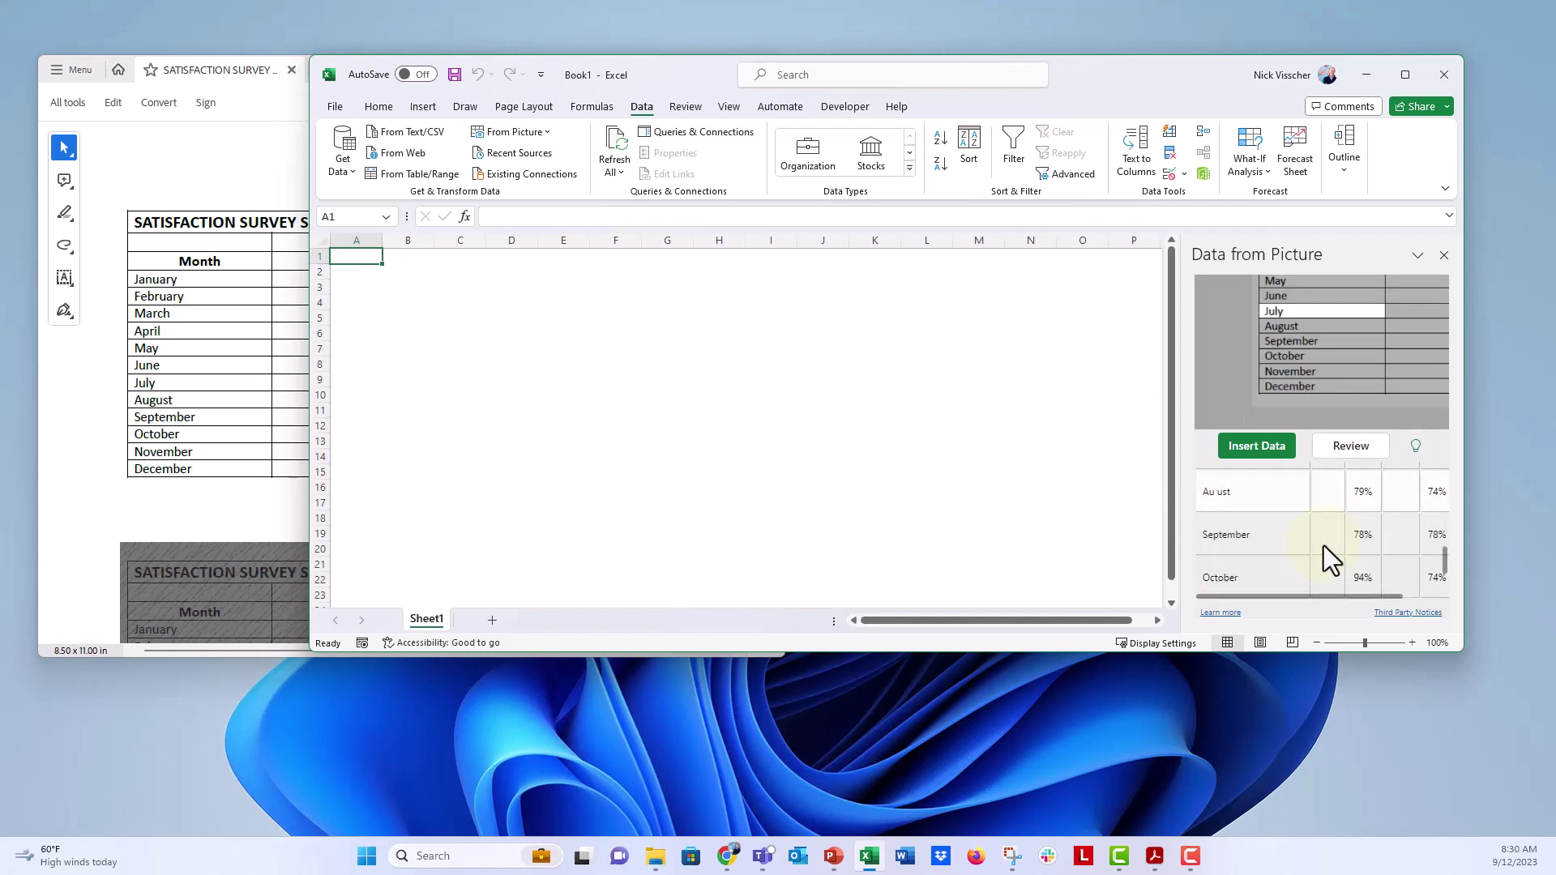
{"action": "left_click", "coordinate": [1255, 448]}
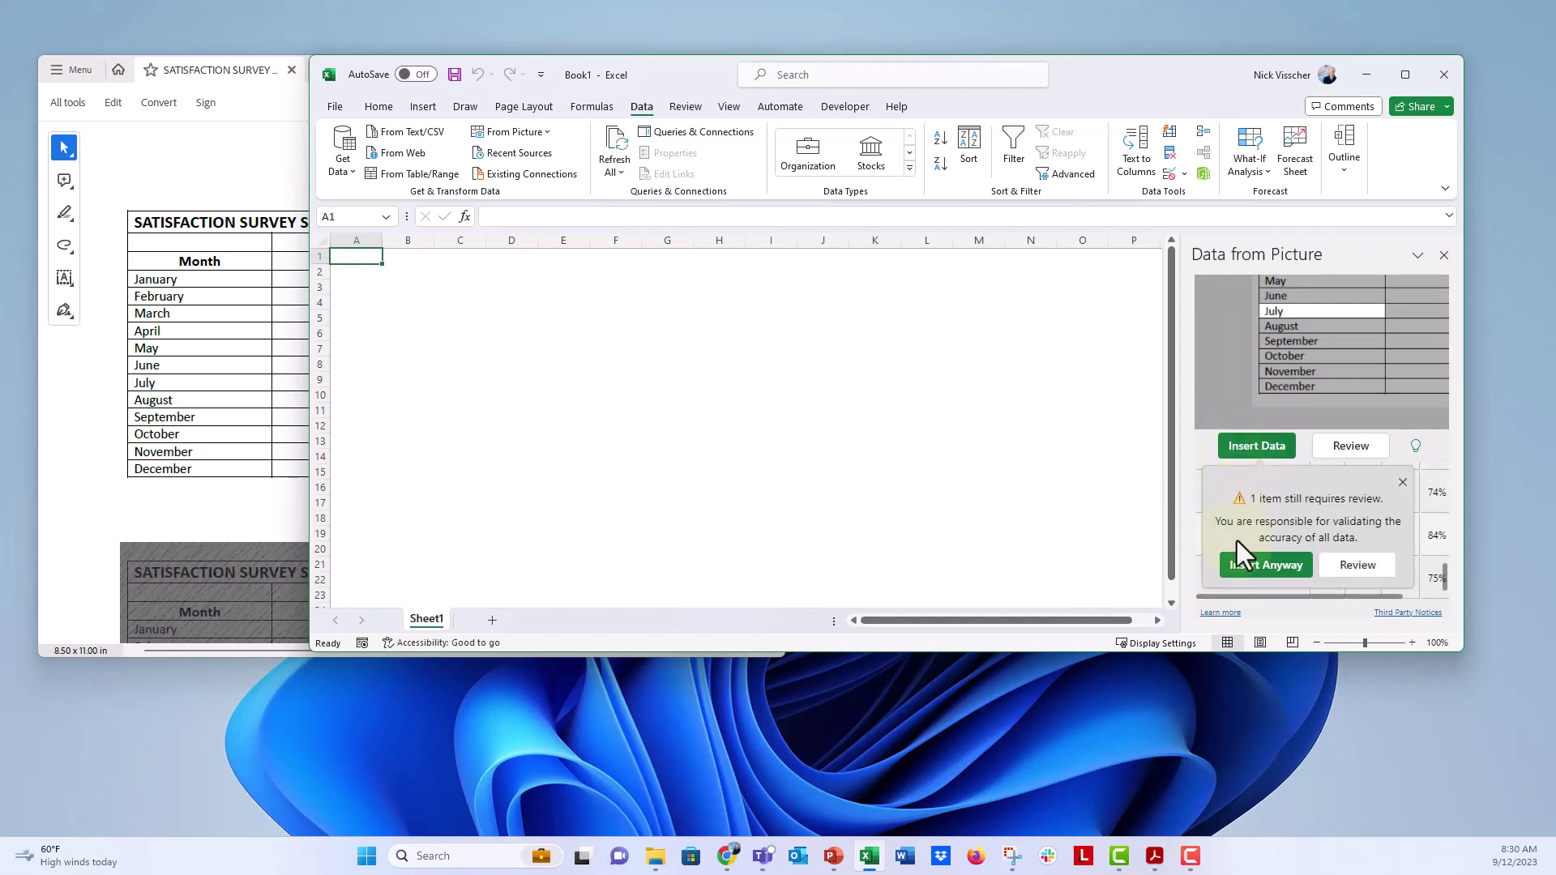
Insert the table despite the flagged item and delete empty columns B and C.
{"action": "left_click", "coordinate": [1241, 572]}
{"action": "left_click", "coordinate": [517, 410]}
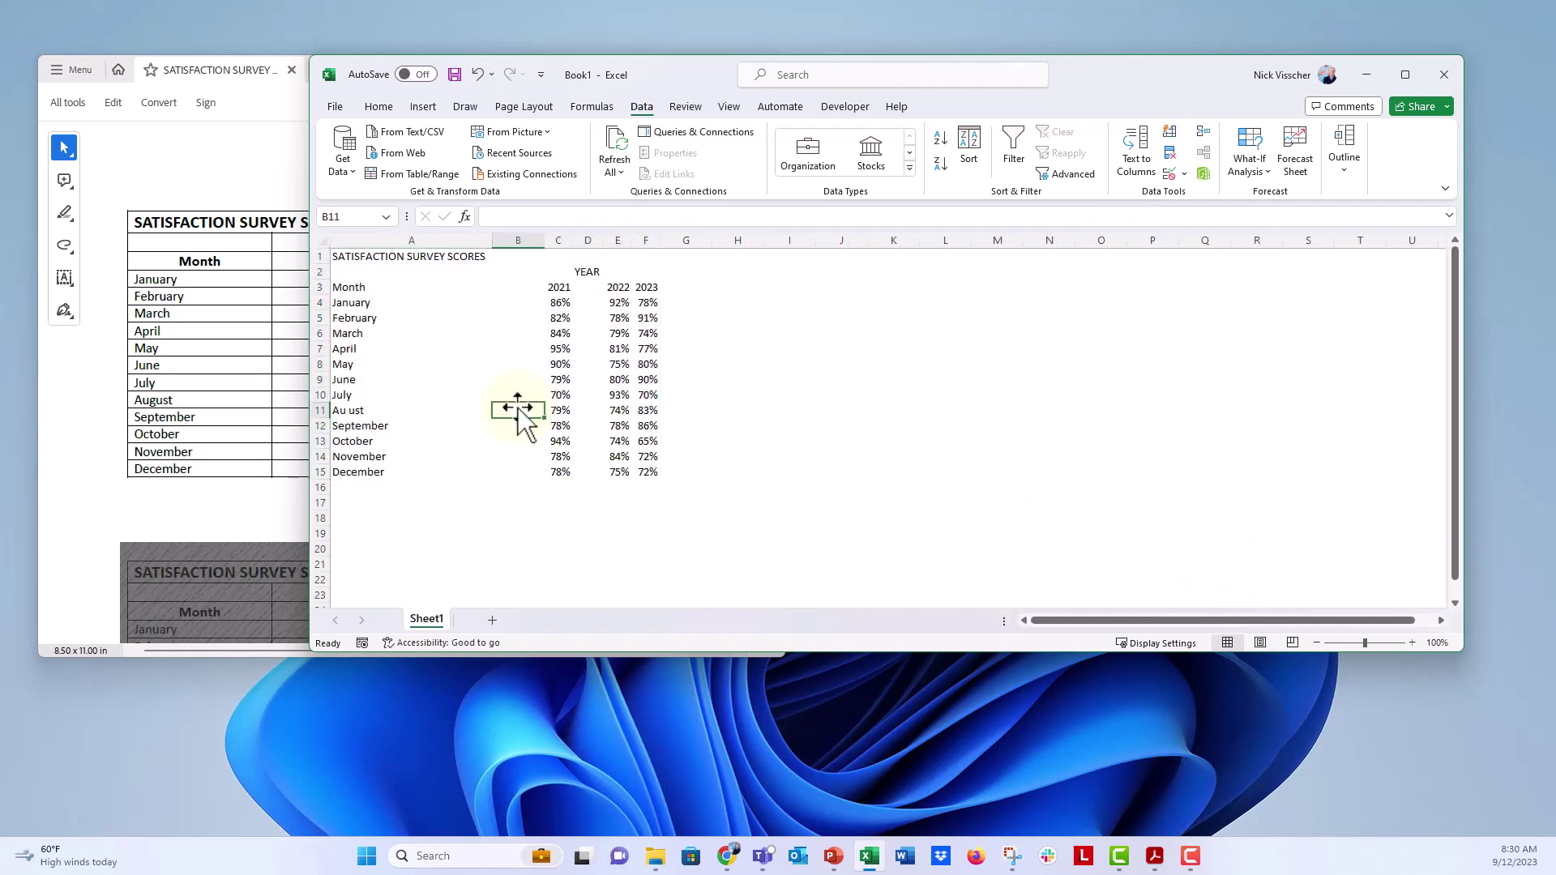
{"action": "left_click", "coordinate": [517, 240]}
{"action": "right_click", "coordinate": [516, 240]}
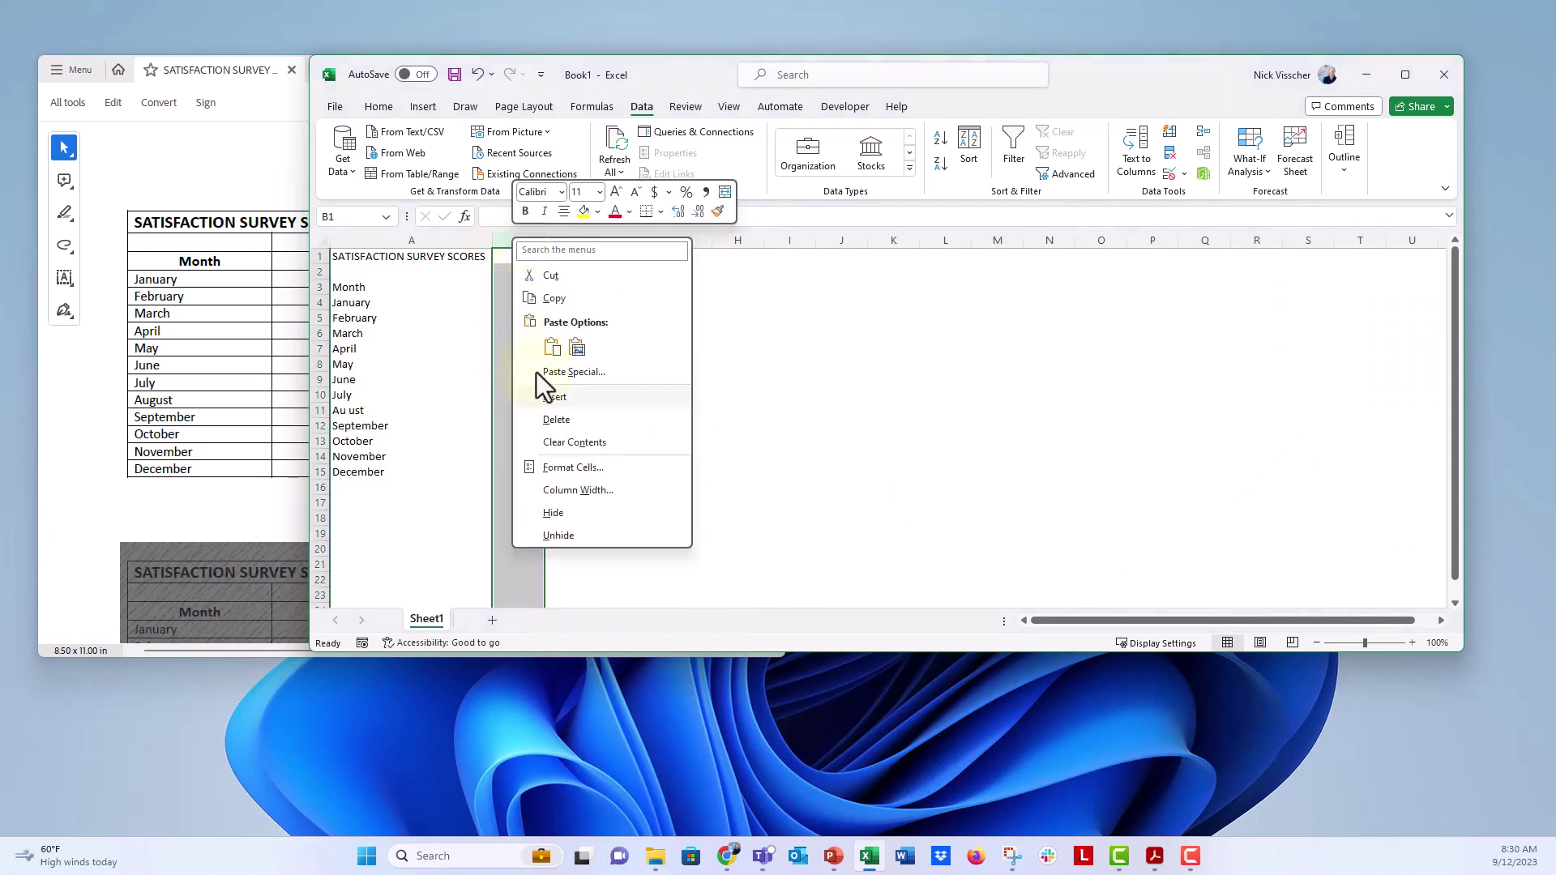
{"action": "left_click", "coordinate": [544, 419]}
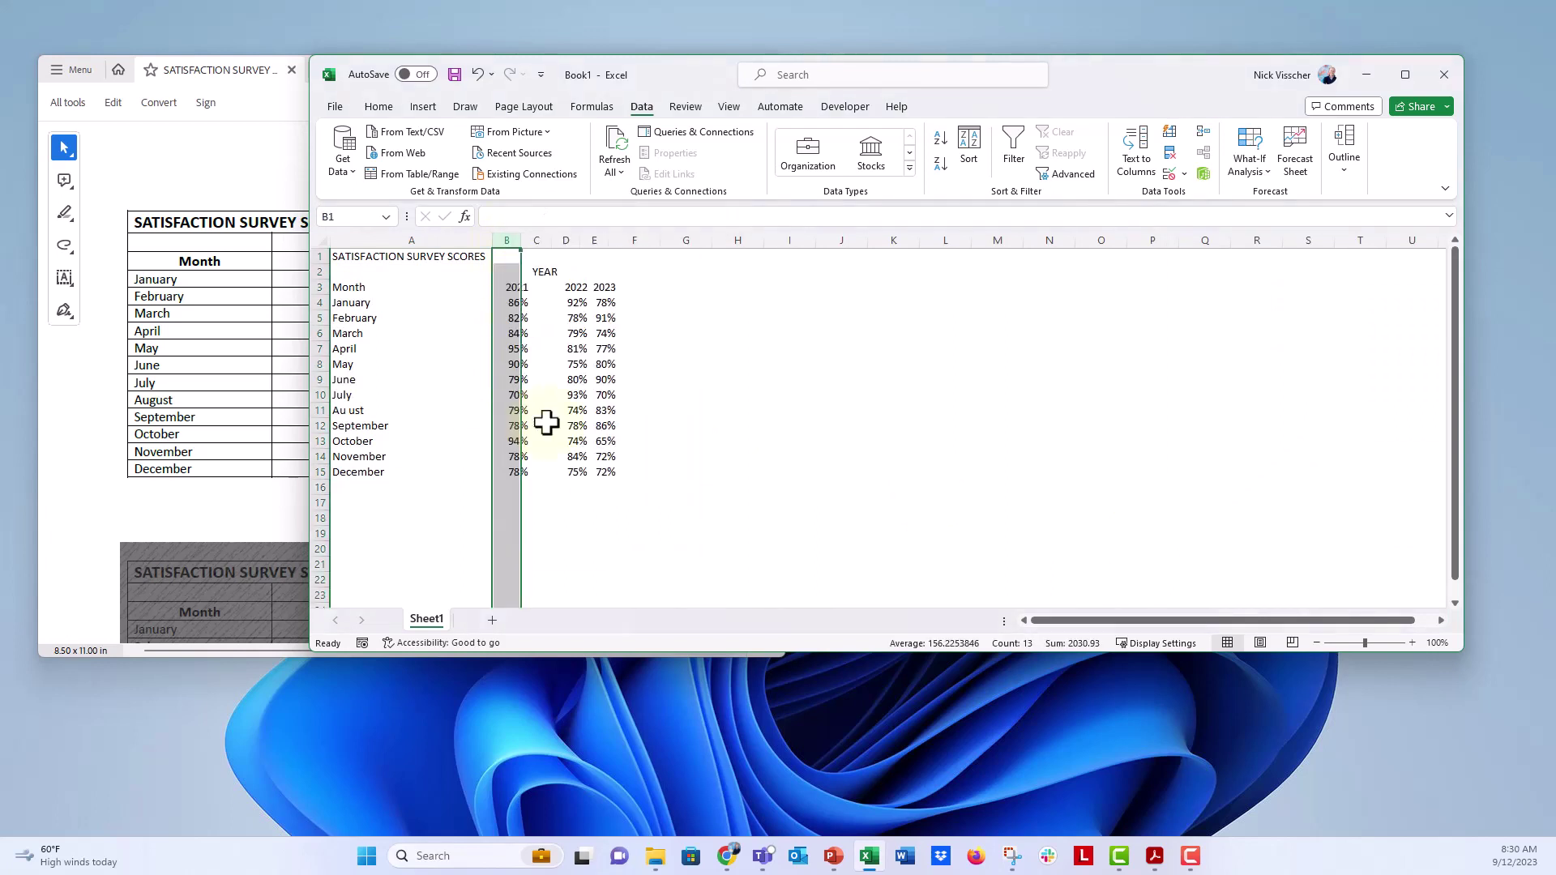
{"action": "right_click", "coordinate": [539, 235]}
{"action": "left_click", "coordinate": [583, 423]}
Bold the header row from Month to 2023, then bring the survey PDF forward.
{"action": "left_click", "coordinate": [677, 468]}
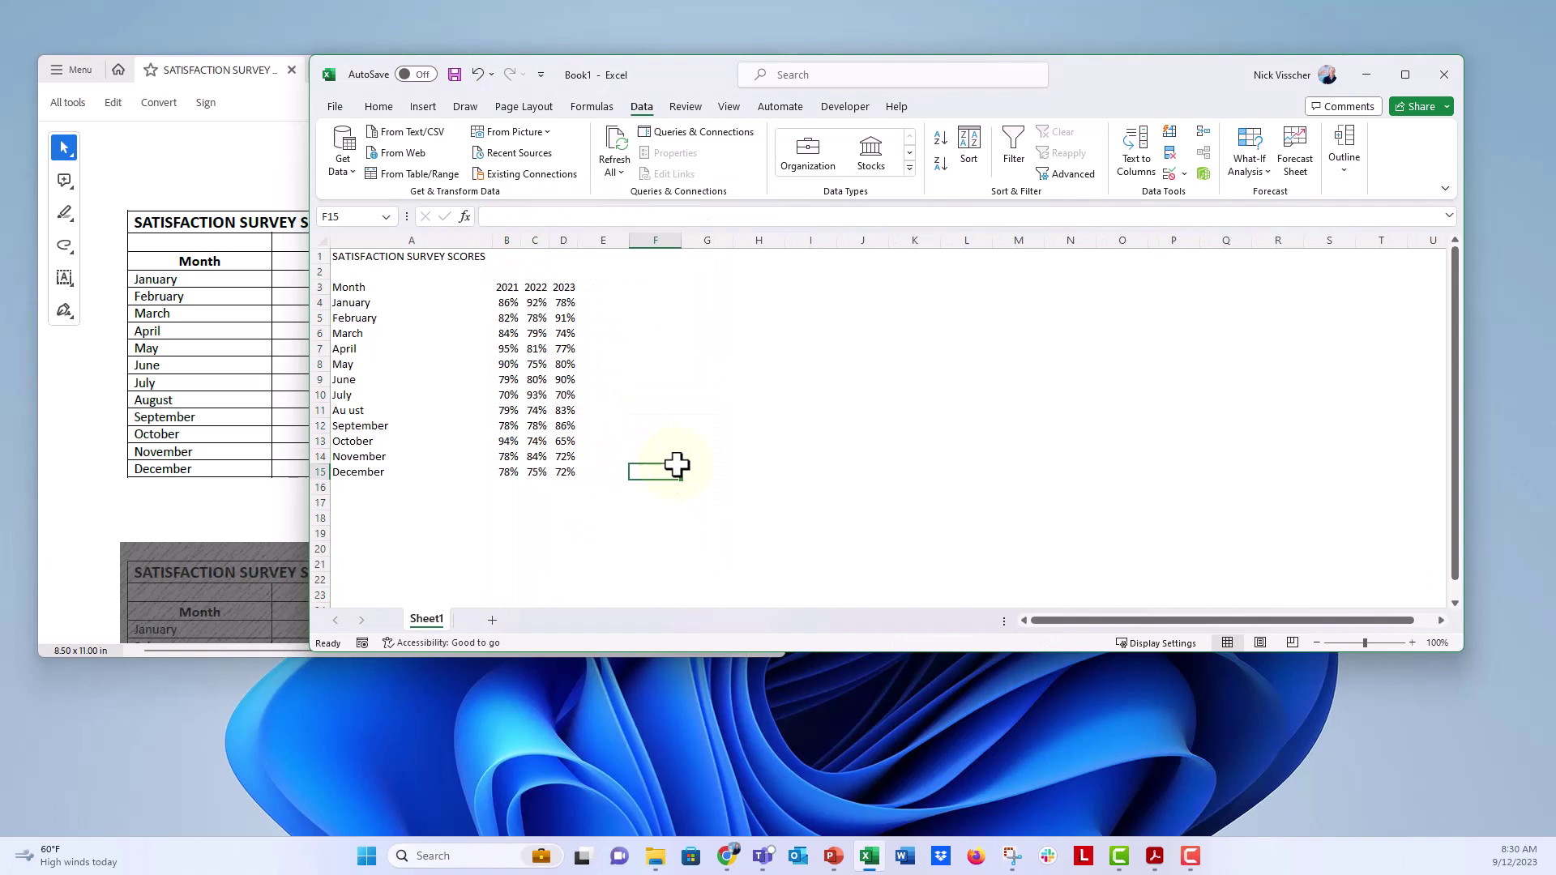
{"action": "left_click_drag", "start_coordinate": [357, 288], "coordinate": [556, 284]}
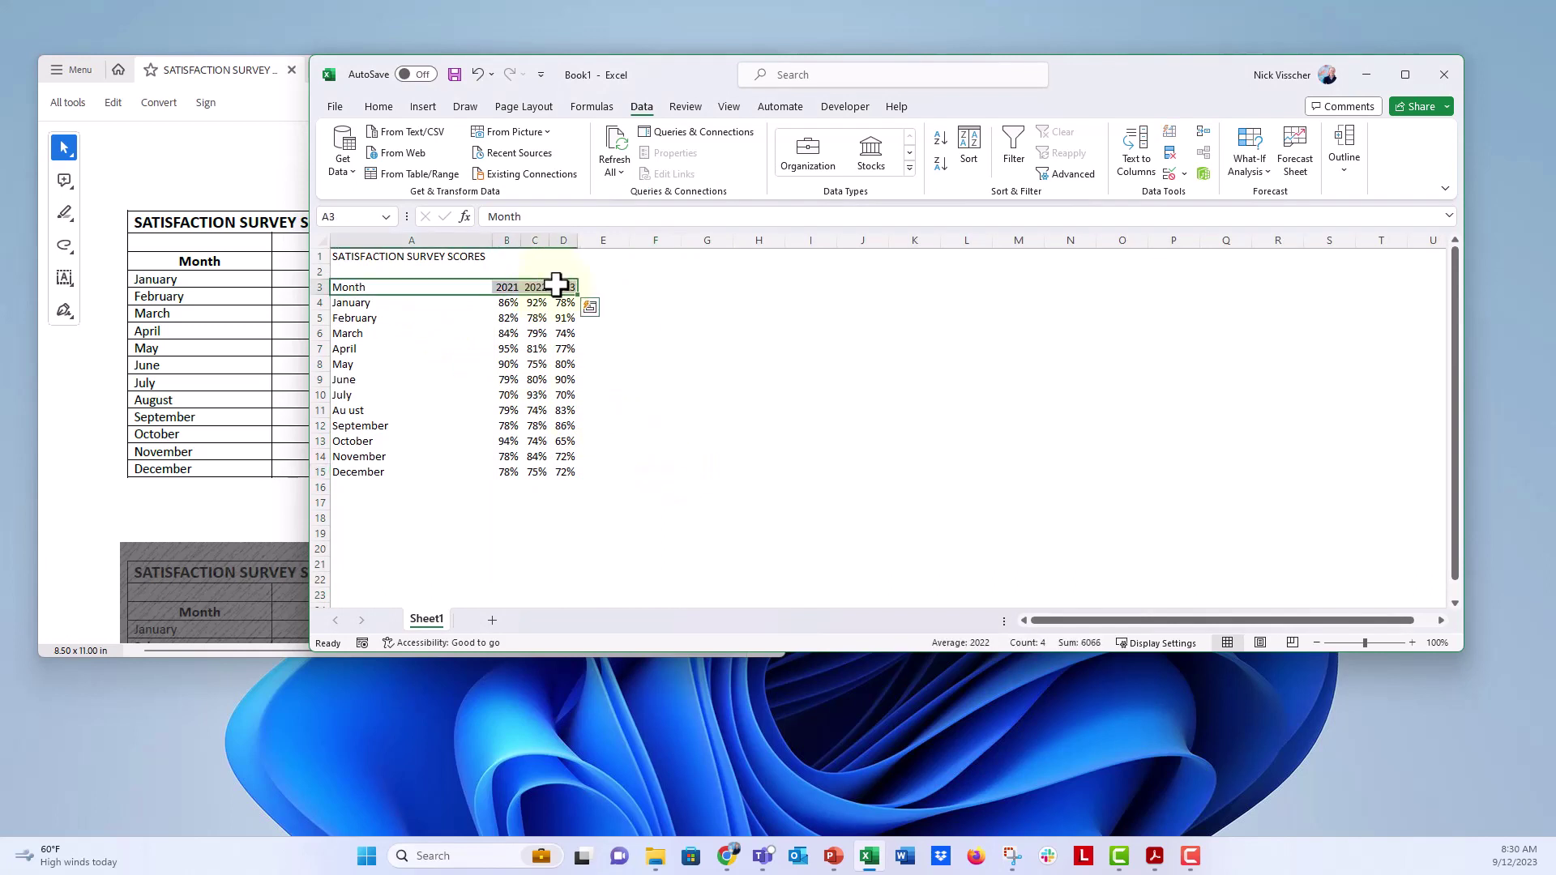
{"action": "key", "text": "ctrl+b"}
{"action": "left_click", "coordinate": [709, 380]}
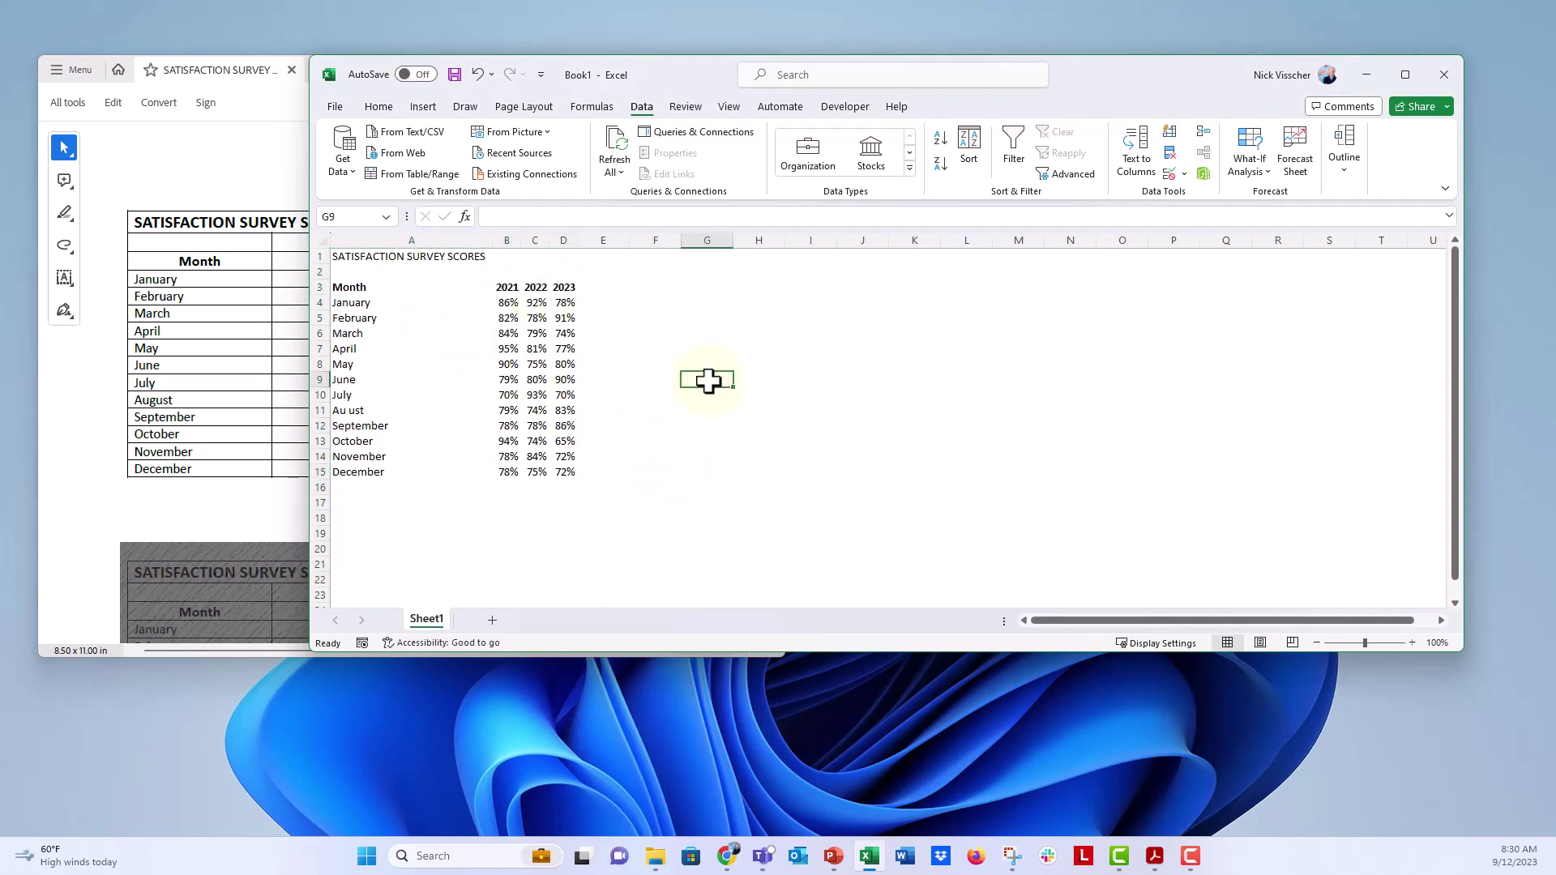
{"action": "left_click", "coordinate": [241, 93]}
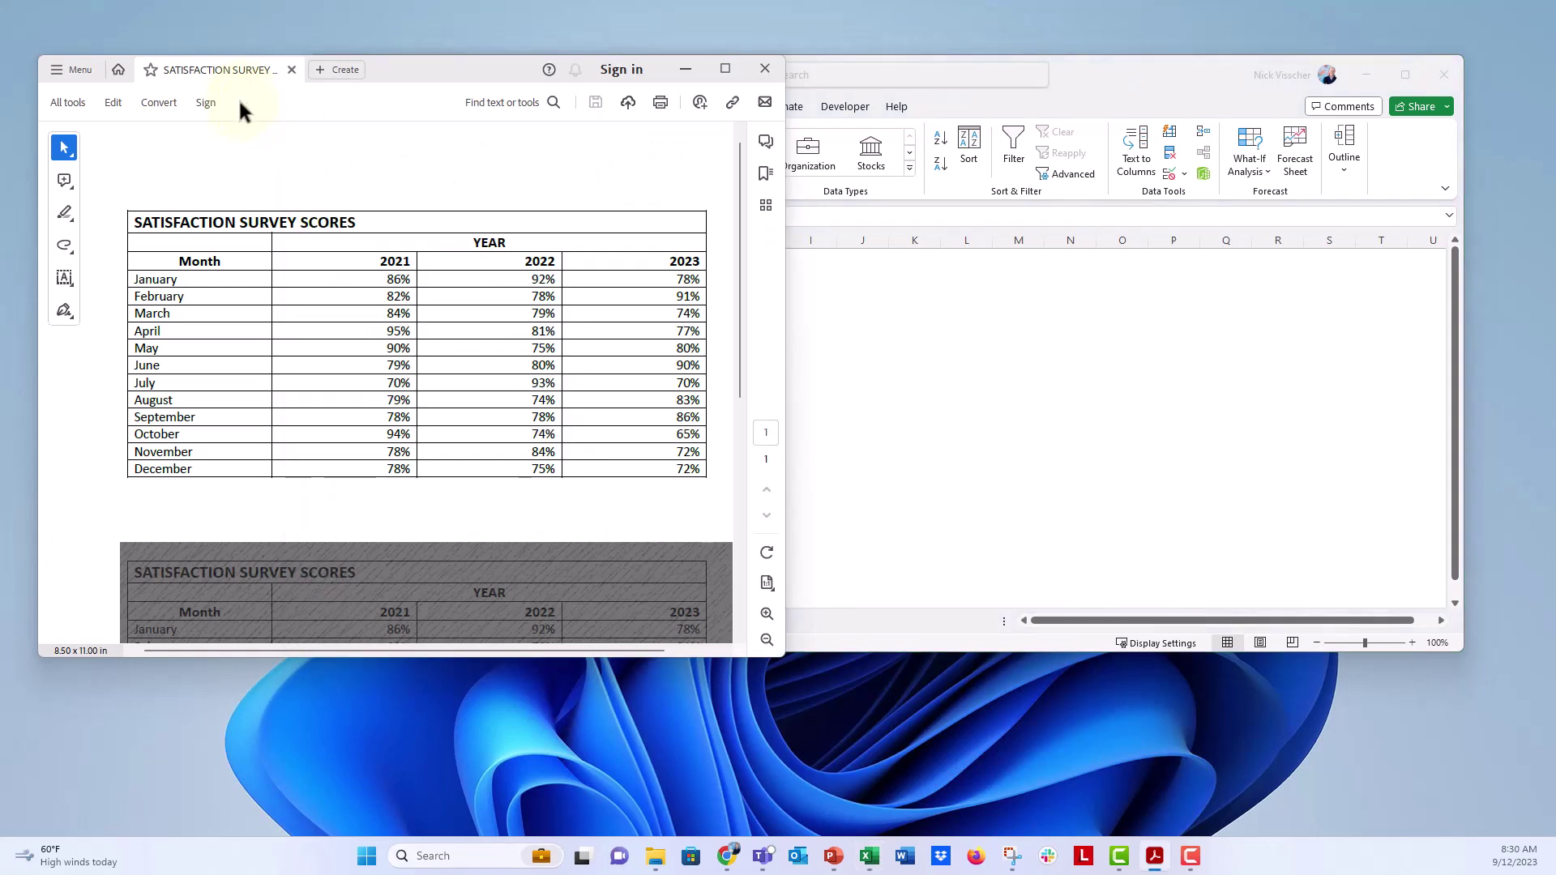
Snip the grey hatched survey table in the PDF and copy it to the clipboard.
{"action": "scroll", "coordinate": [60, 394], "scroll_direction": "down", "scroll_amount": 5}
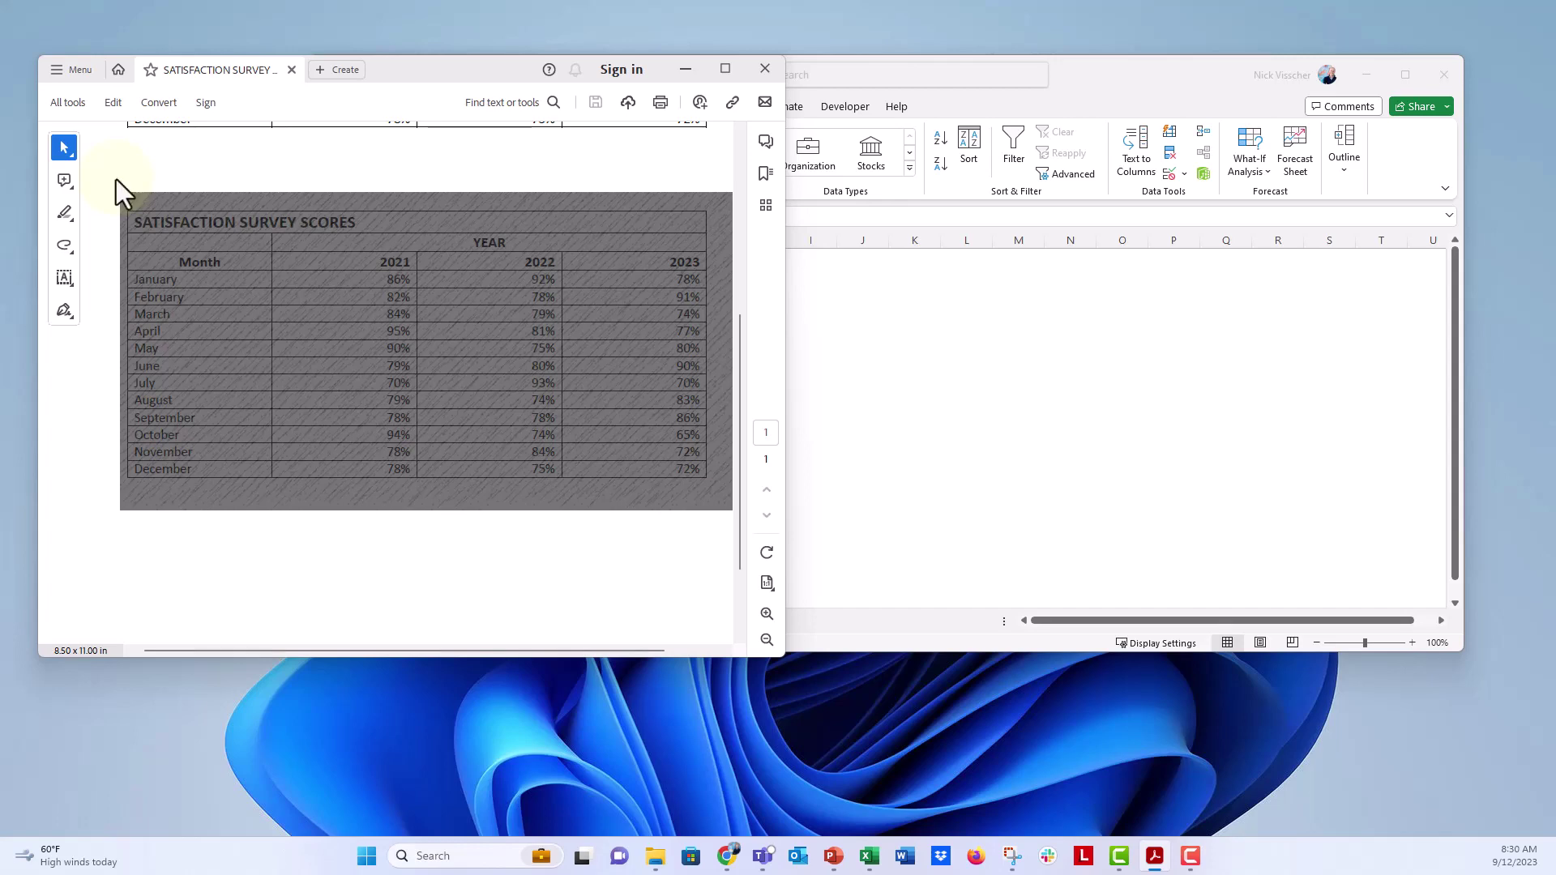
{"action": "left_click", "coordinate": [1011, 857]}
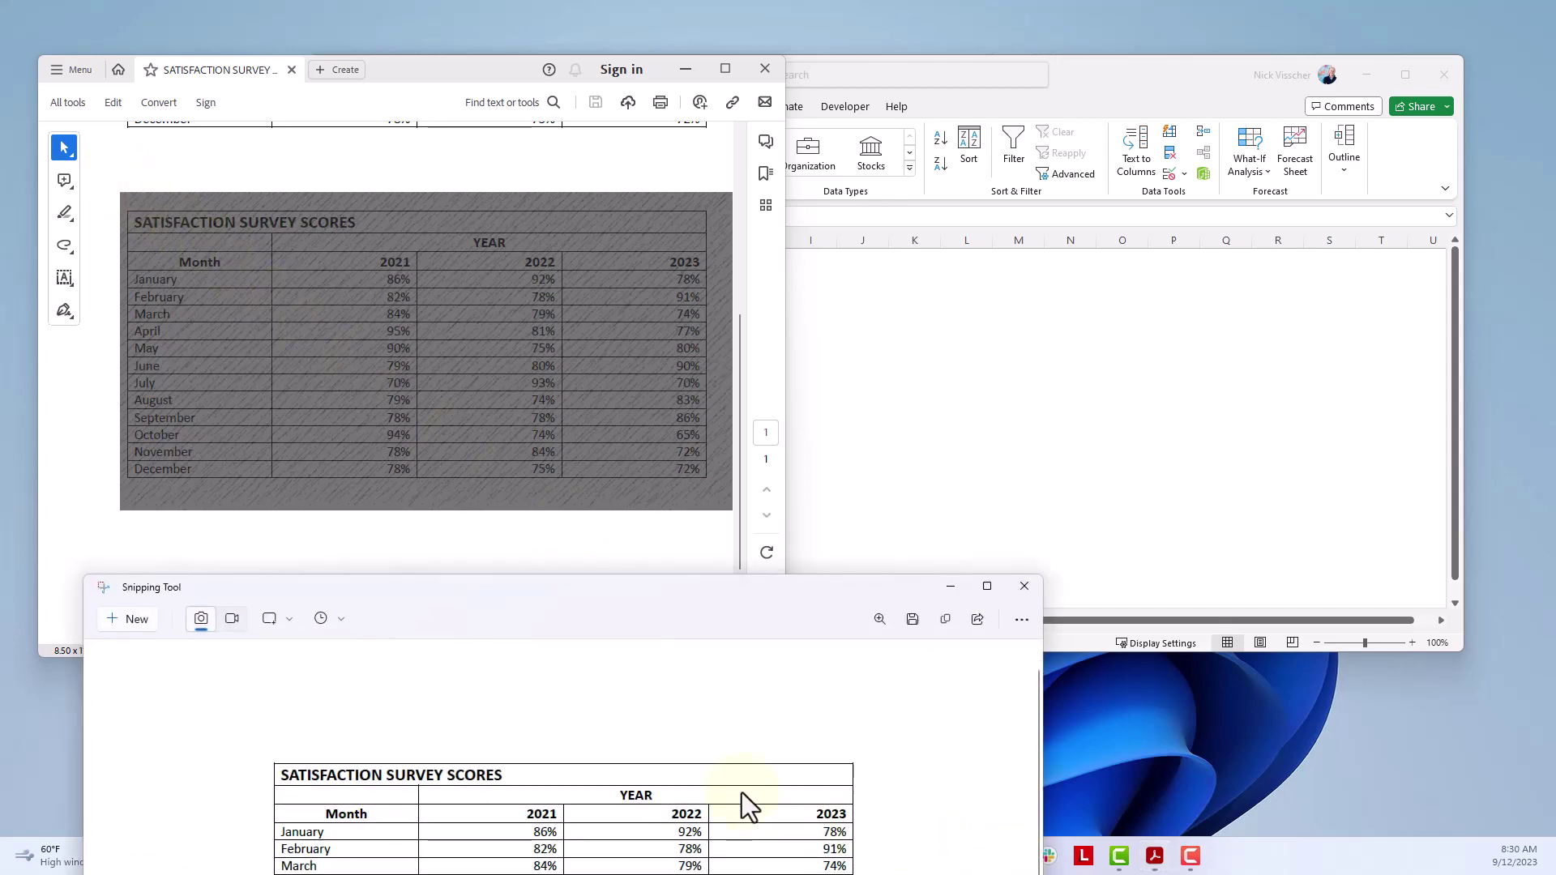
{"action": "left_click", "coordinate": [131, 623]}
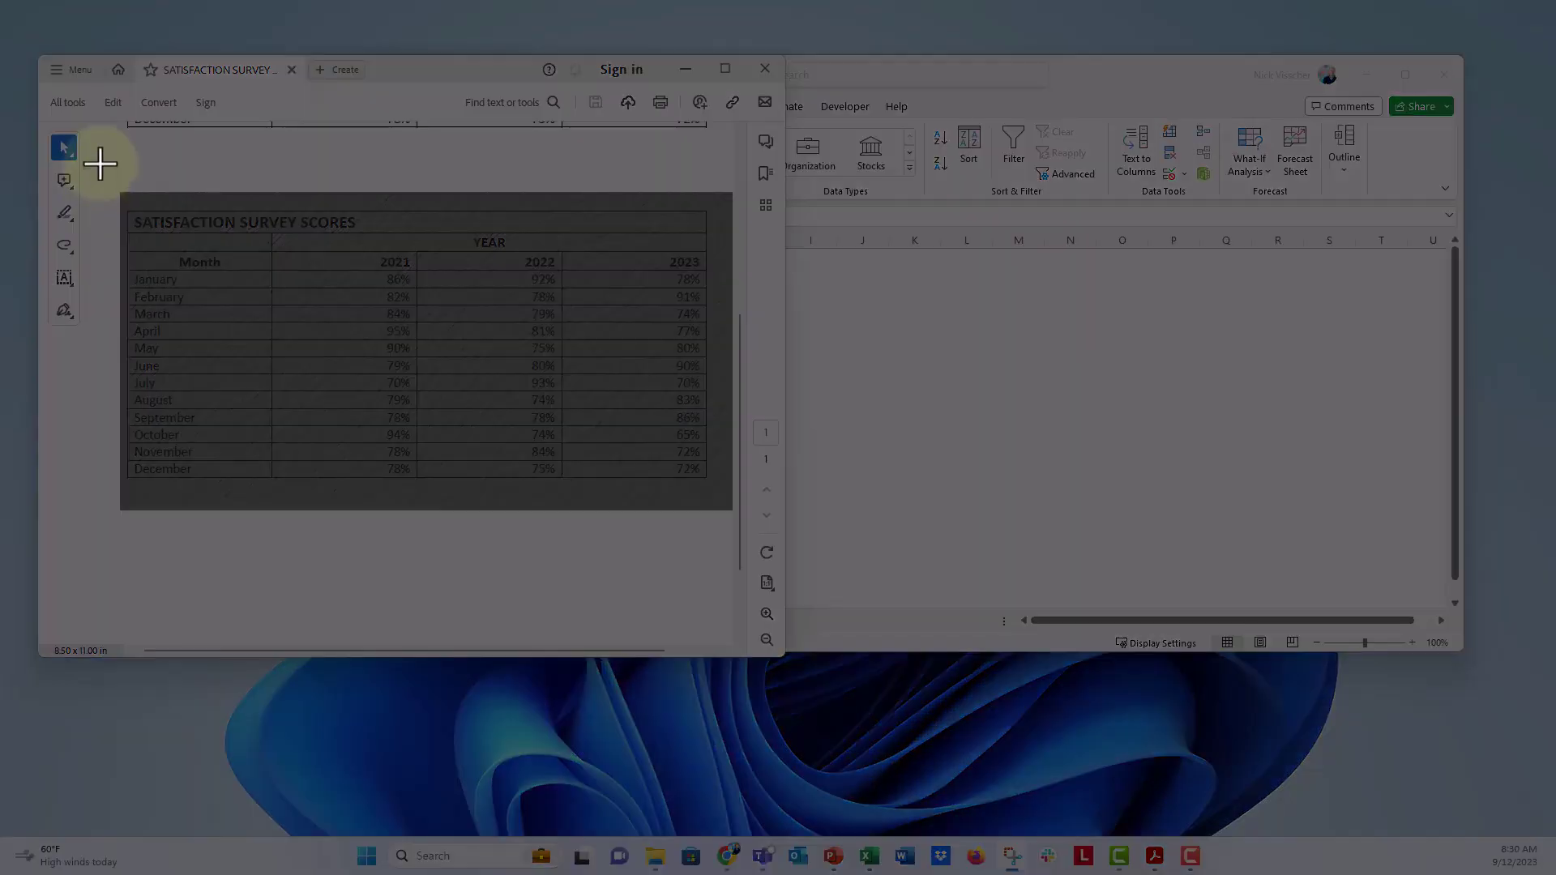
{"action": "left_click_drag", "start_coordinate": [101, 164], "coordinate": [733, 524]}
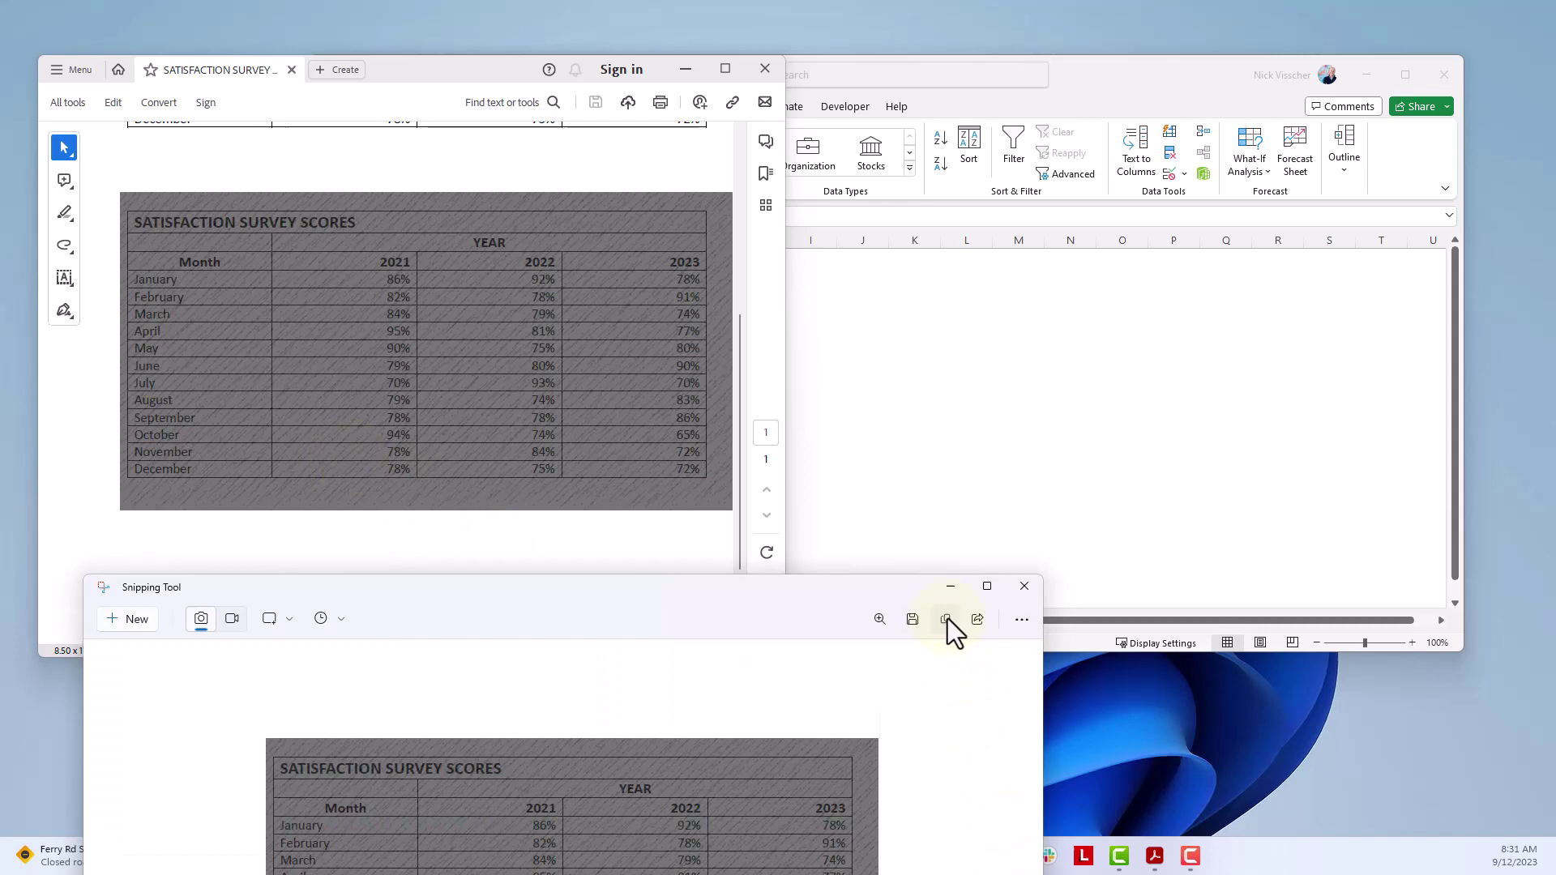
{"action": "left_click", "coordinate": [945, 618]}
From cell A19, extract the clipboard picture's table and widen the review pane.
{"action": "left_click", "coordinate": [881, 422]}
{"action": "scroll", "coordinate": [531, 406], "scroll_direction": "down", "scroll_amount": 3}
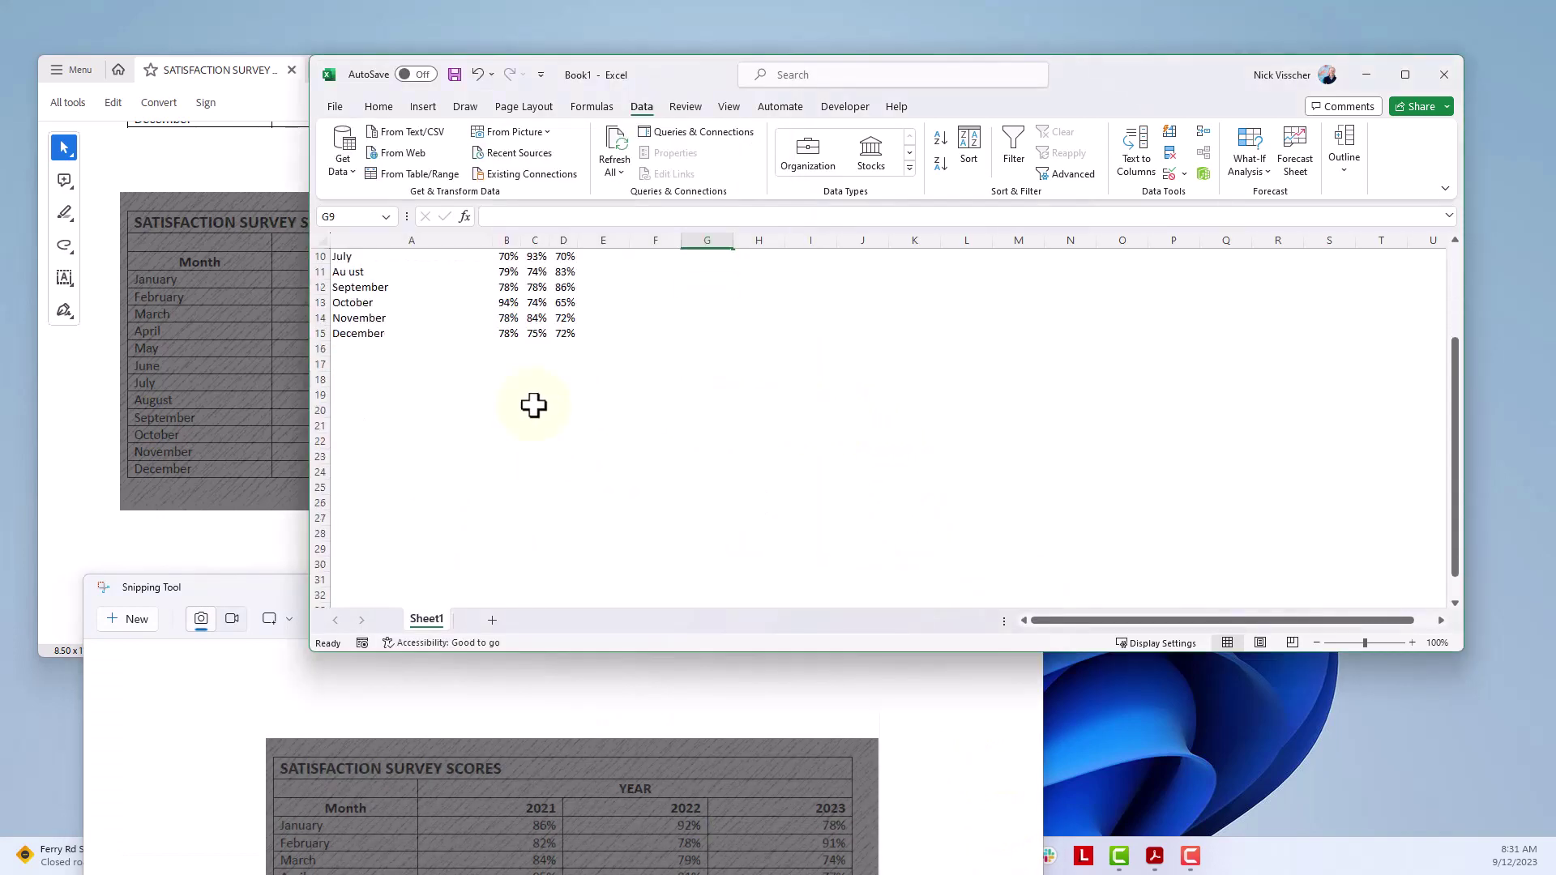
{"action": "left_click", "coordinate": [354, 395]}
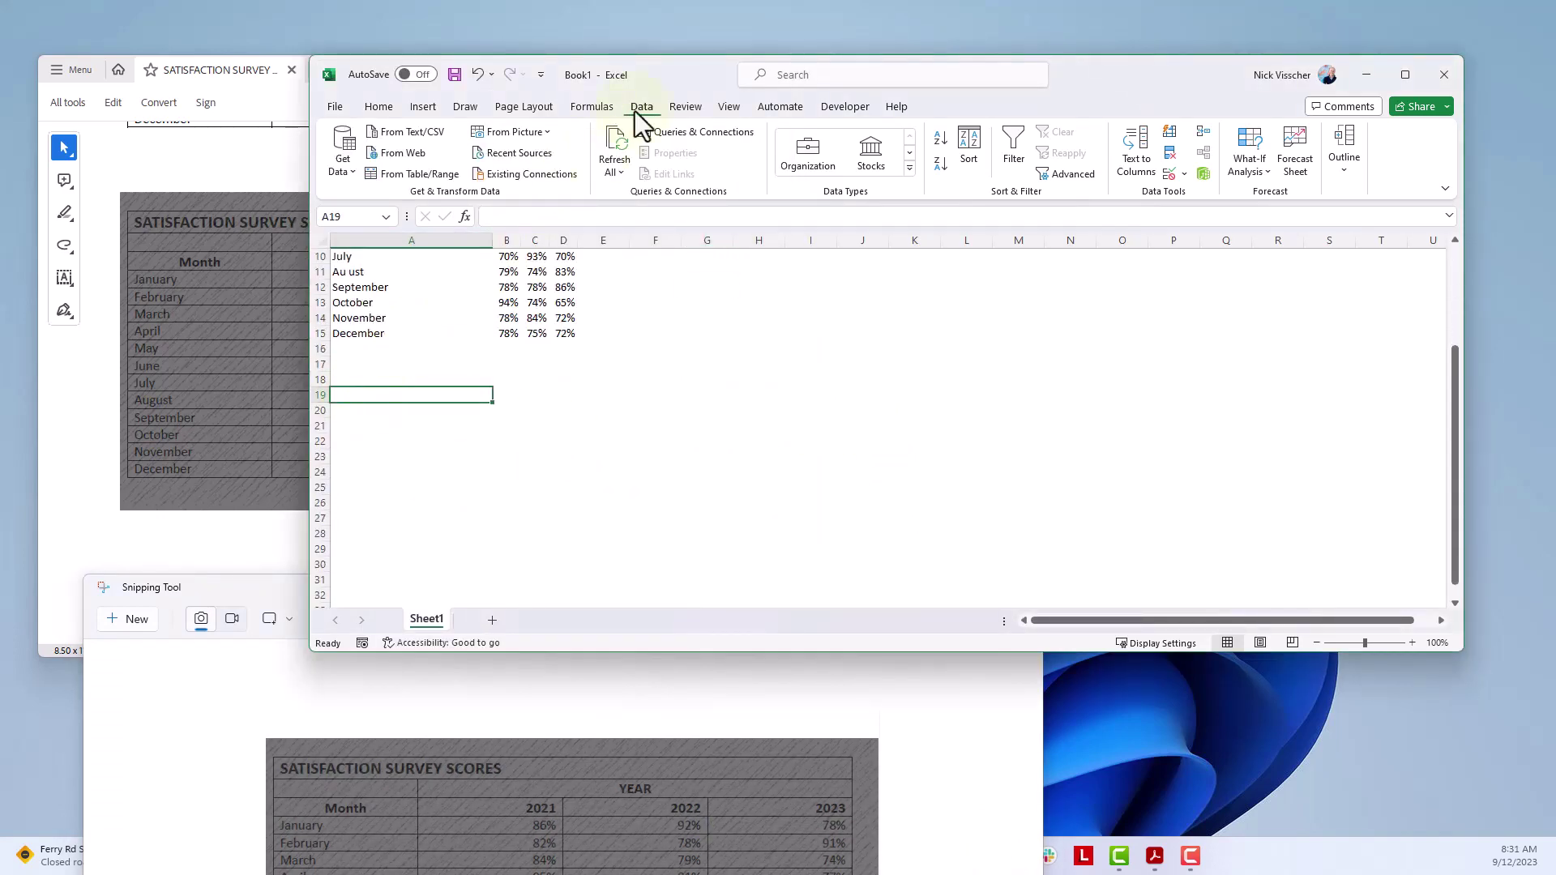
{"action": "left_click", "coordinate": [549, 133]}
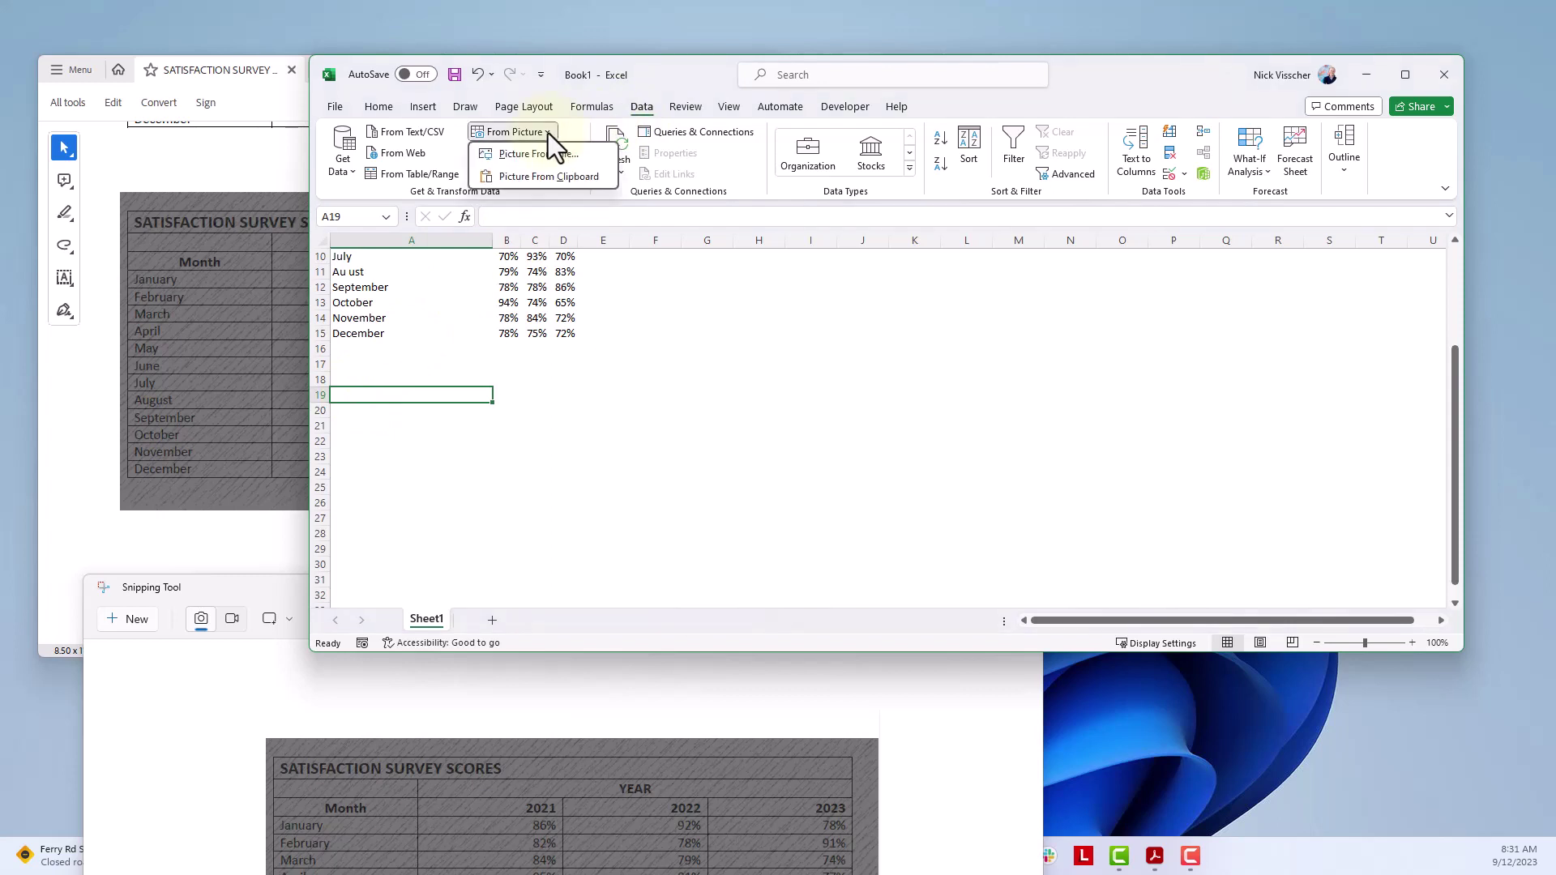
{"action": "left_click", "coordinate": [579, 176]}
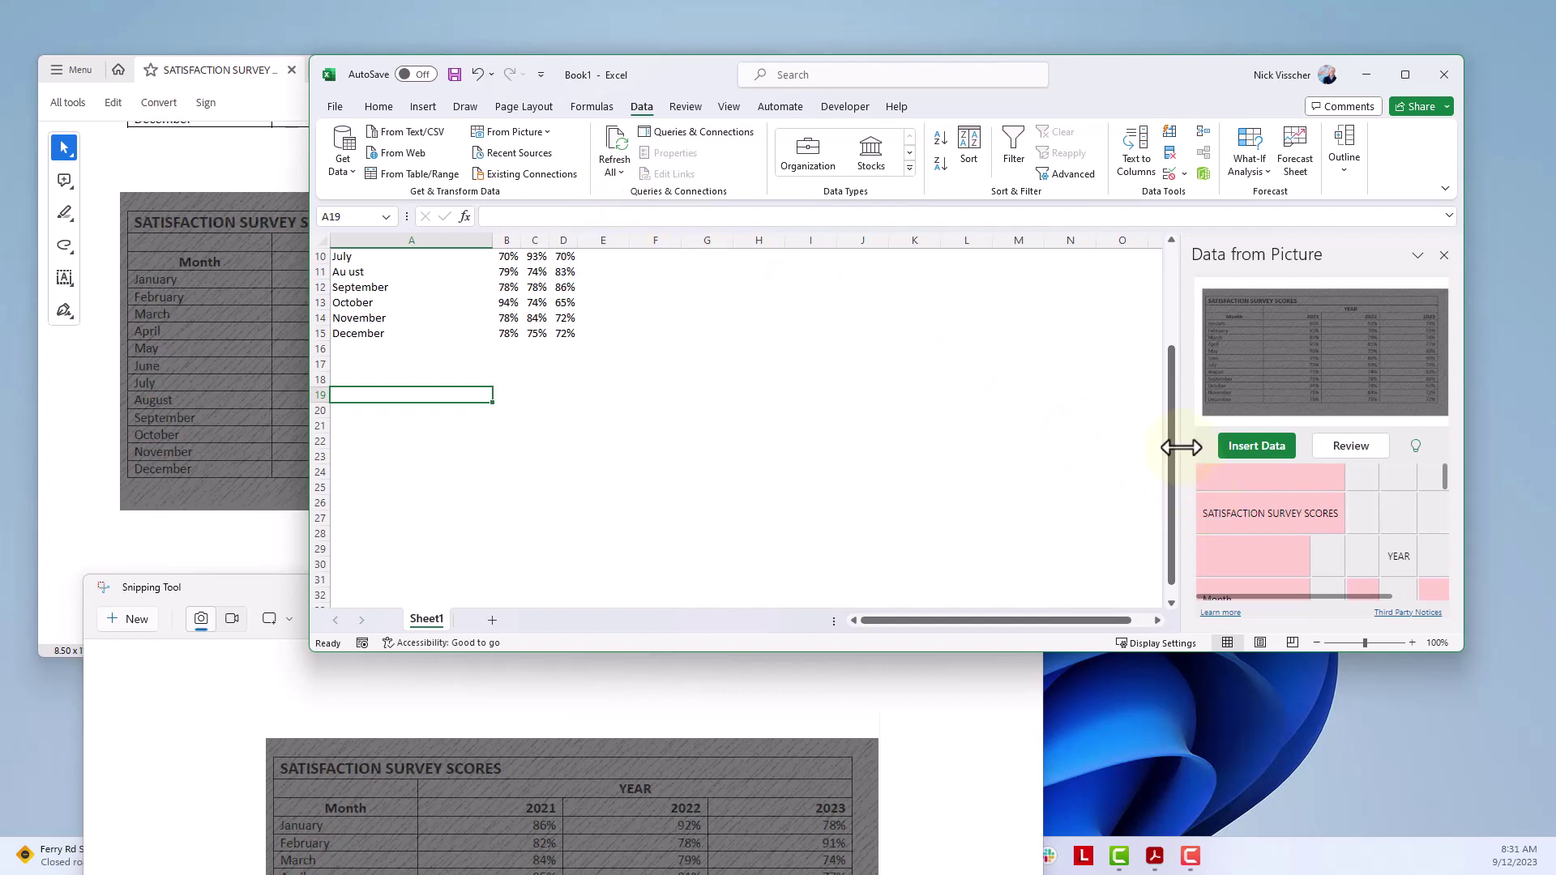
{"action": "left_click_drag", "start_coordinate": [1182, 449], "coordinate": [1003, 450]}
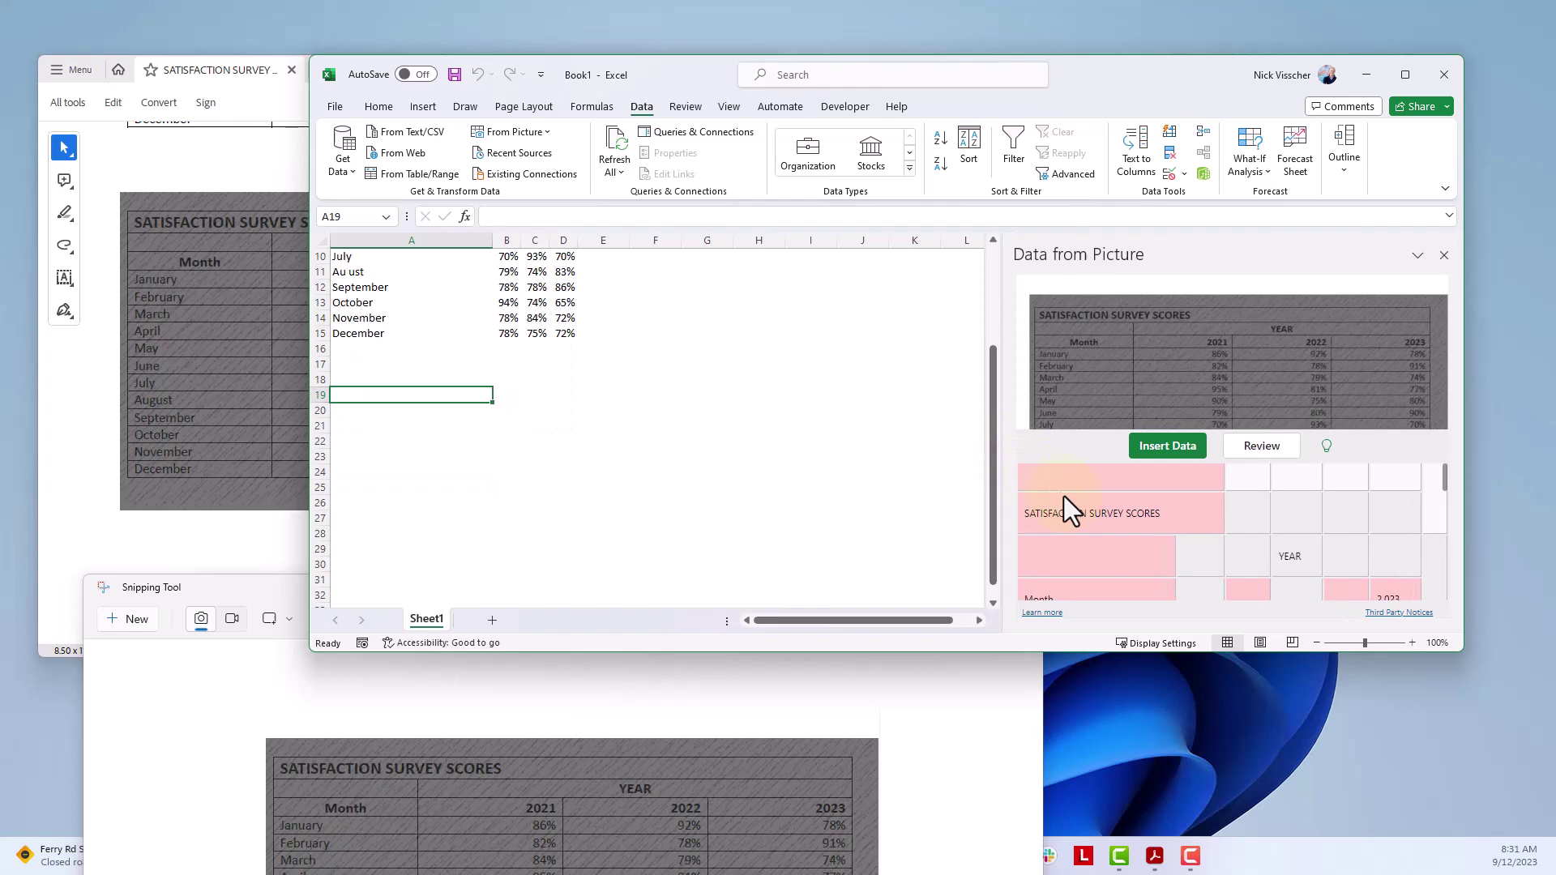
Accept the SATISFACTION SURVEY SCORES title and two flagged empty cells.
{"action": "left_click", "coordinate": [1086, 513]}
{"action": "left_click", "coordinate": [1141, 528]}
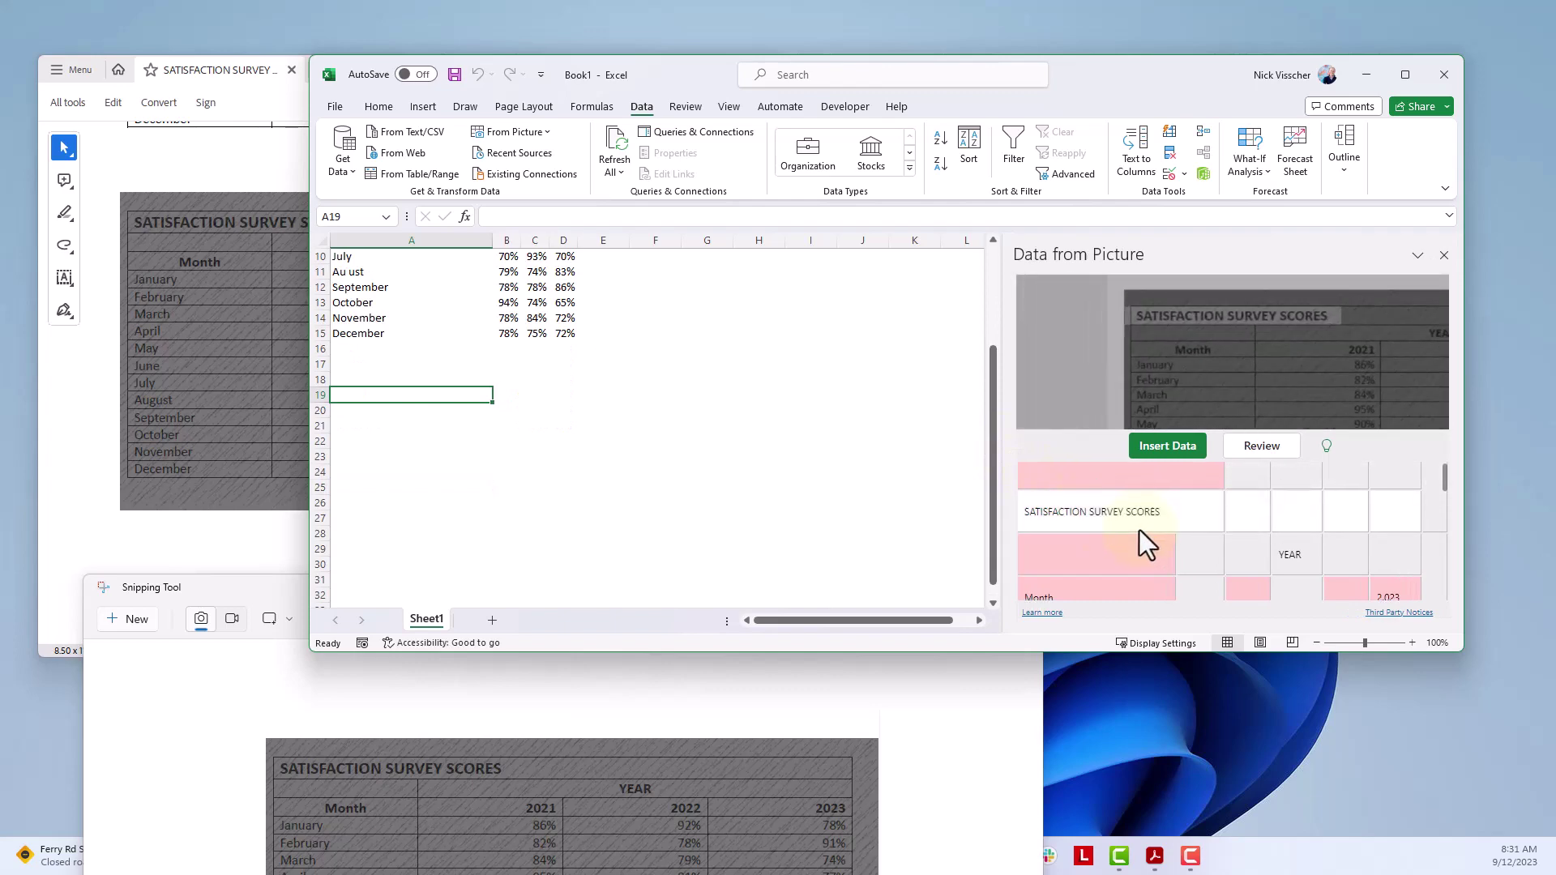
{"action": "left_click", "coordinate": [1139, 530]}
{"action": "left_click", "coordinate": [1107, 508]}
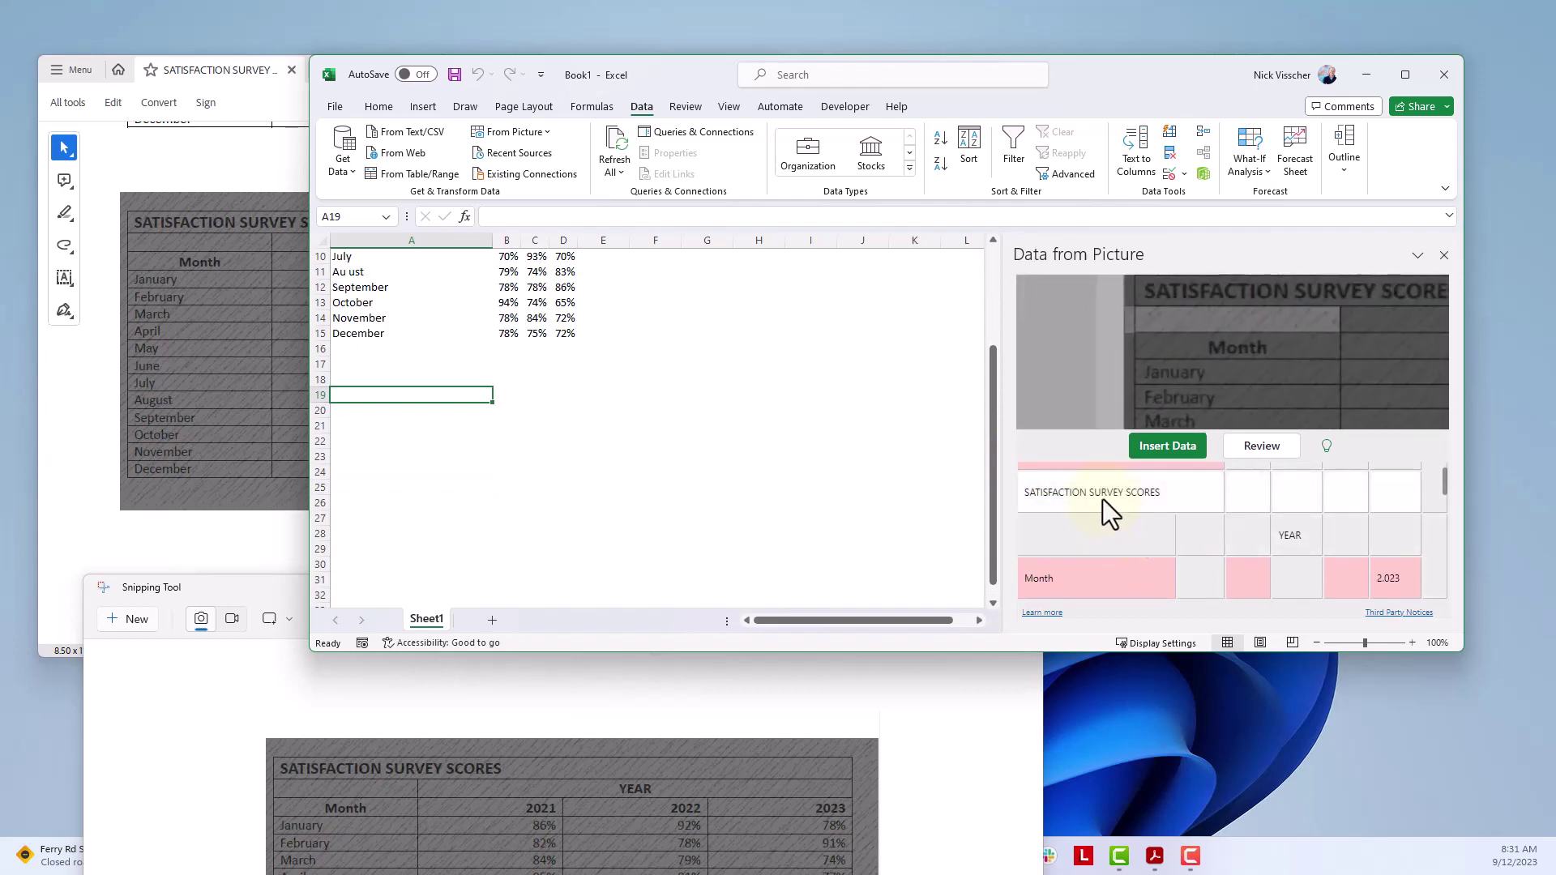
{"action": "left_click", "coordinate": [1098, 479]}
{"action": "left_click", "coordinate": [1144, 500]}
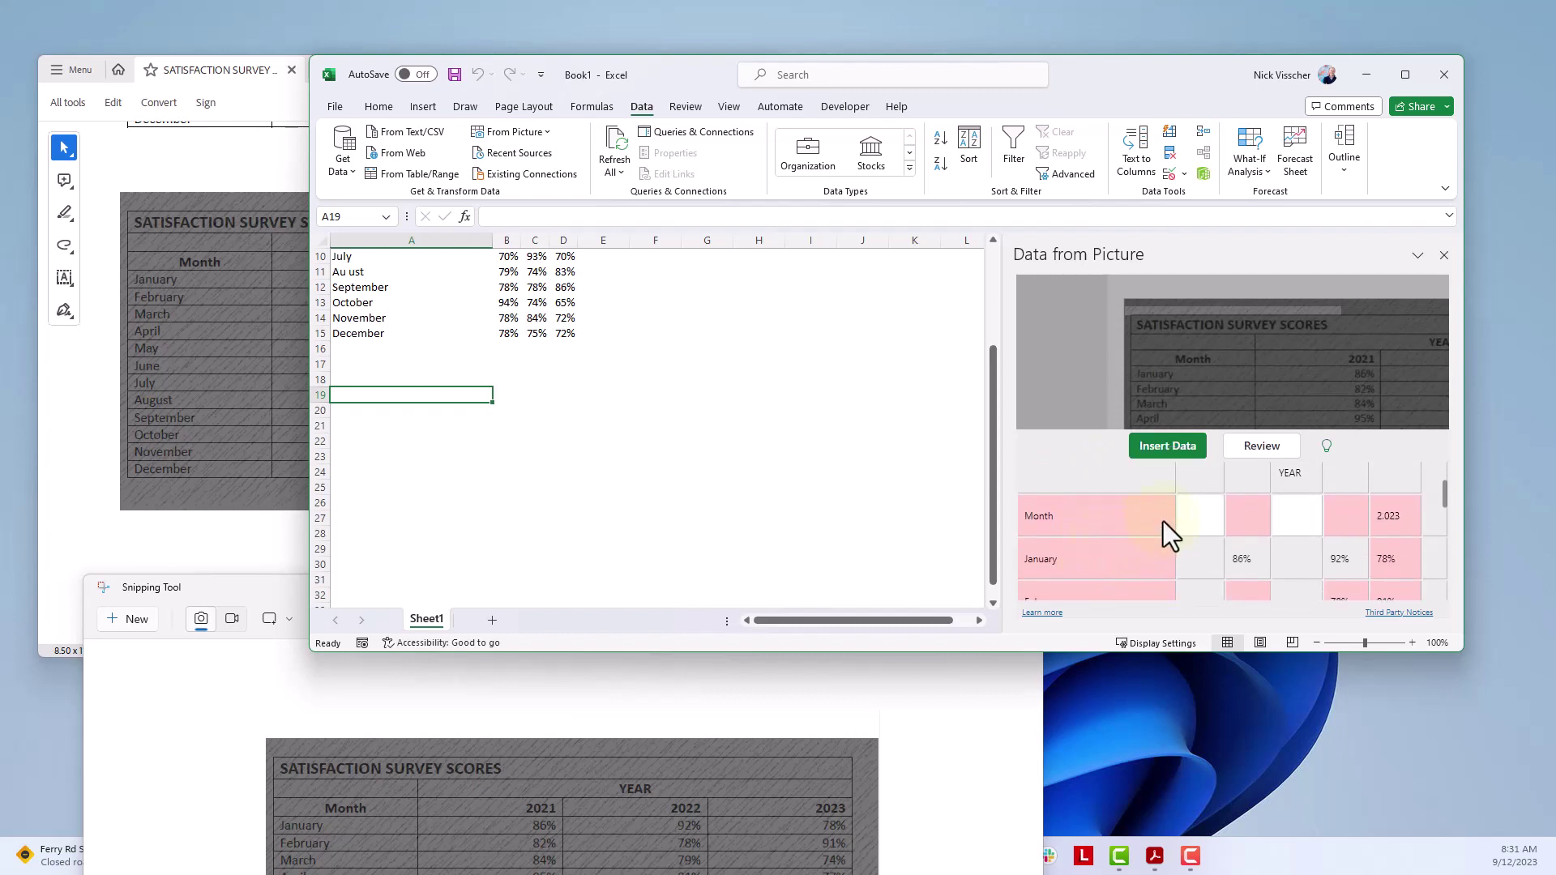
Correct the misread 2.023 year header to 2023 and accept the 2021 column header cell.
{"action": "left_click", "coordinate": [1404, 501]}
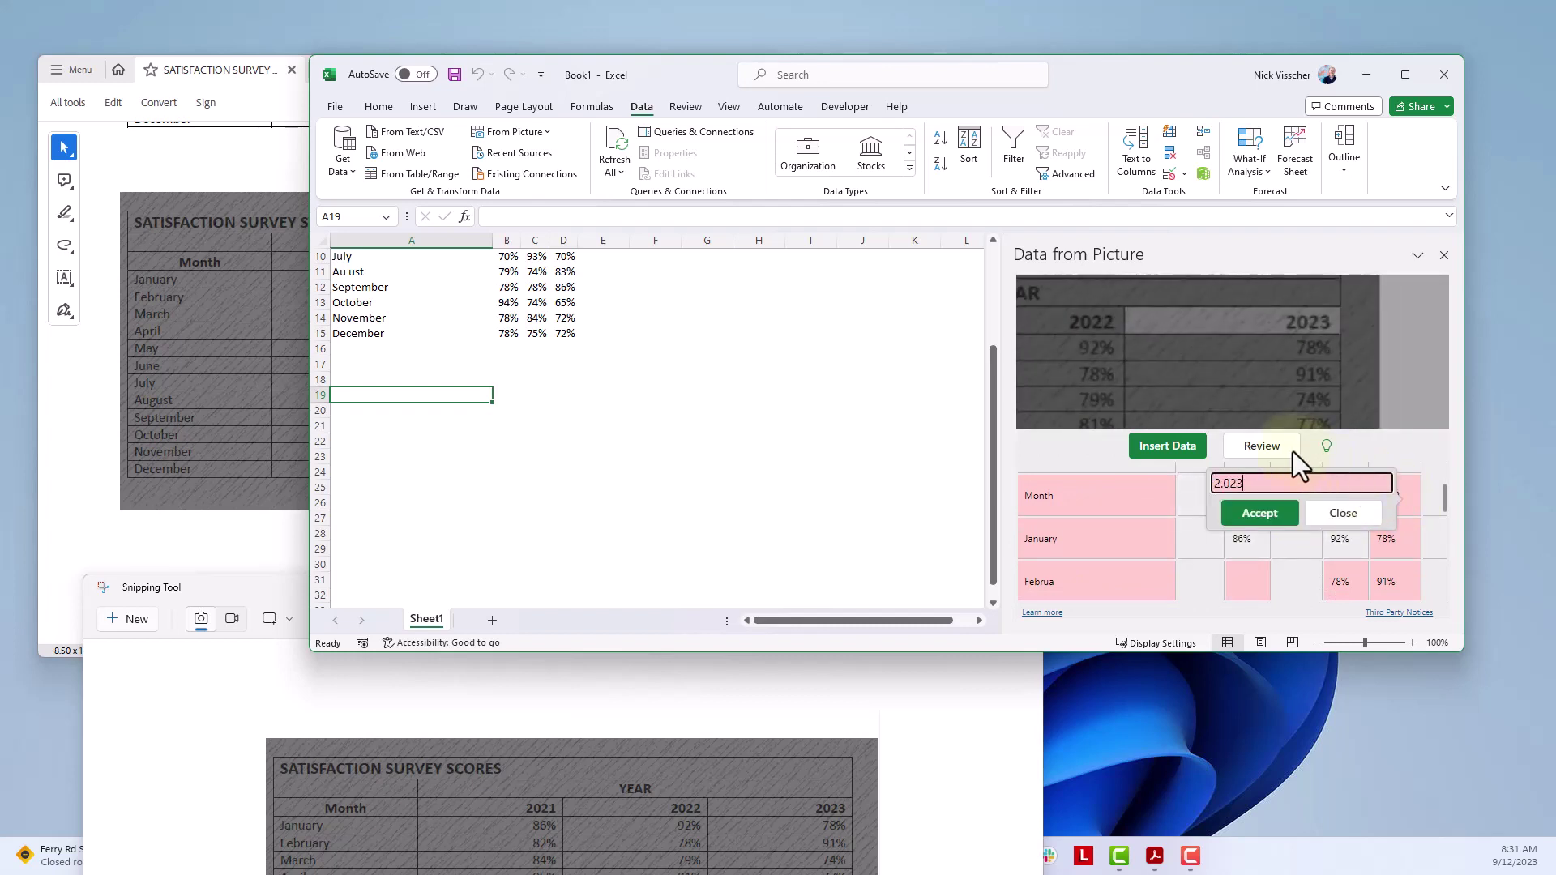
{"action": "key", "text": "BackSpace"}
{"action": "key", "text": "BackSpace"}
{"action": "key", "text": "BackSpace"}
{"action": "key", "text": "BackSpace"}
{"action": "type", "text": "023"}
{"action": "left_click", "coordinate": [1257, 511]}
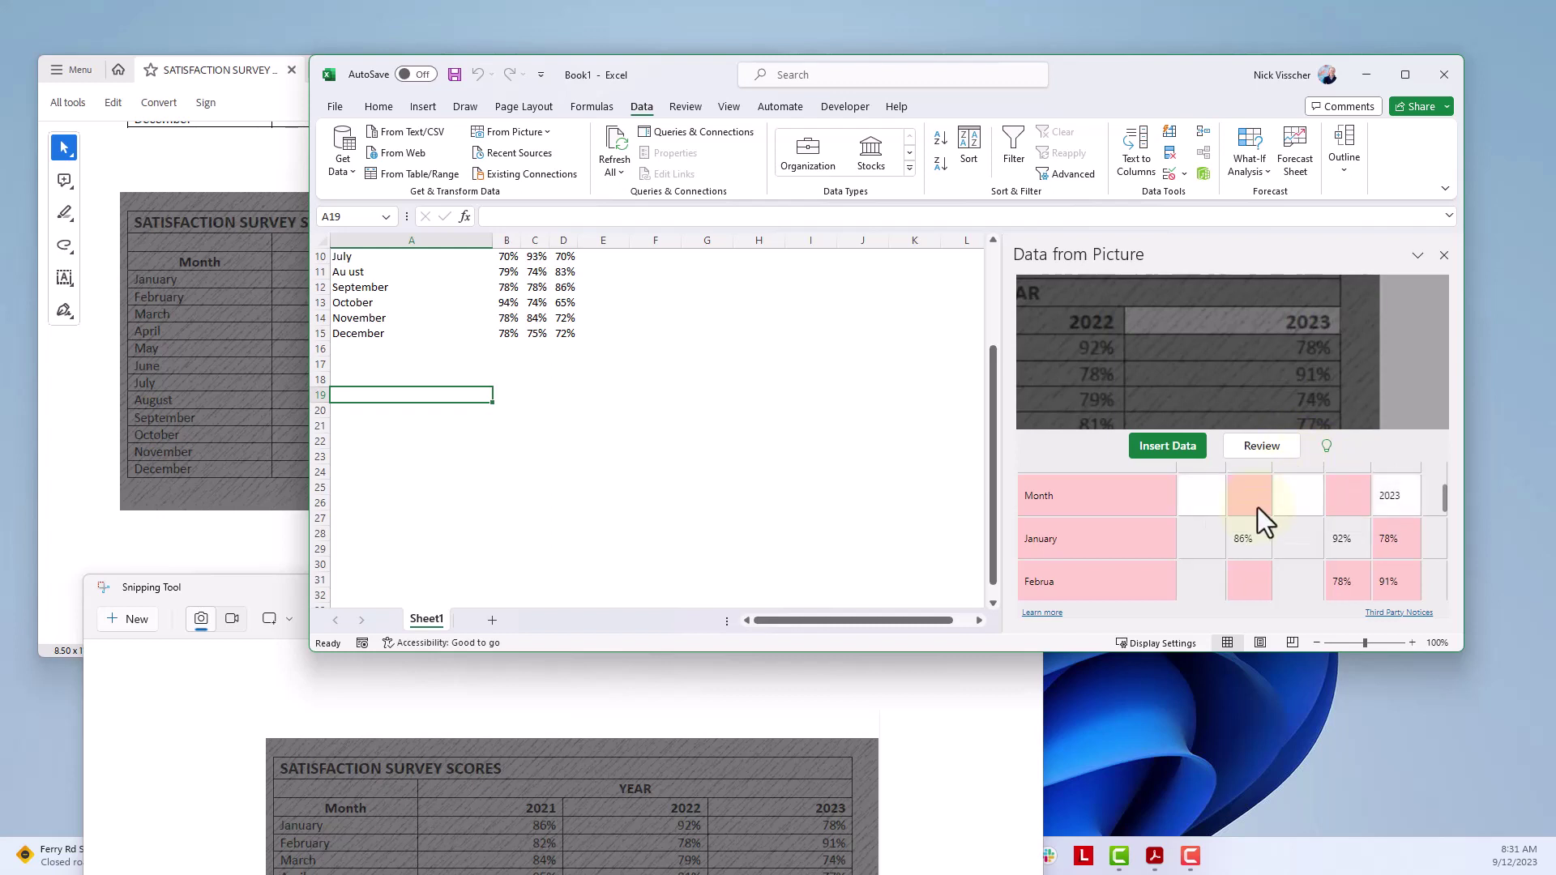
{"action": "left_click", "coordinate": [1258, 499]}
{"action": "left_click", "coordinate": [1214, 476]}
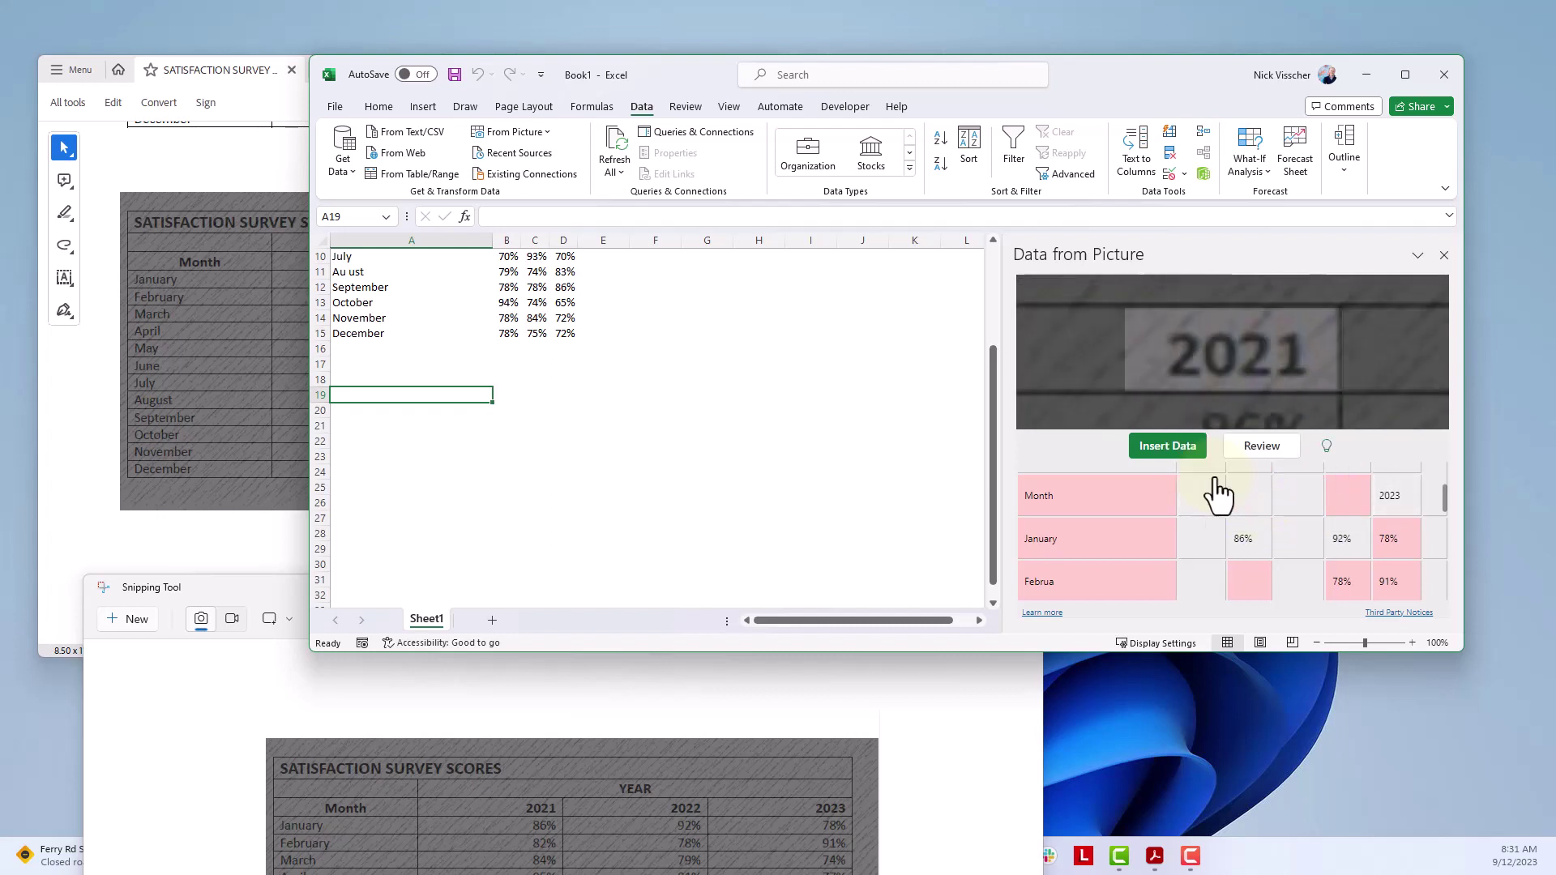
Enter 2022 and 2021 as the headers above the 92% and 86% columns.
{"action": "left_click", "coordinate": [1346, 494]}
{"action": "left_click", "coordinate": [1307, 471]}
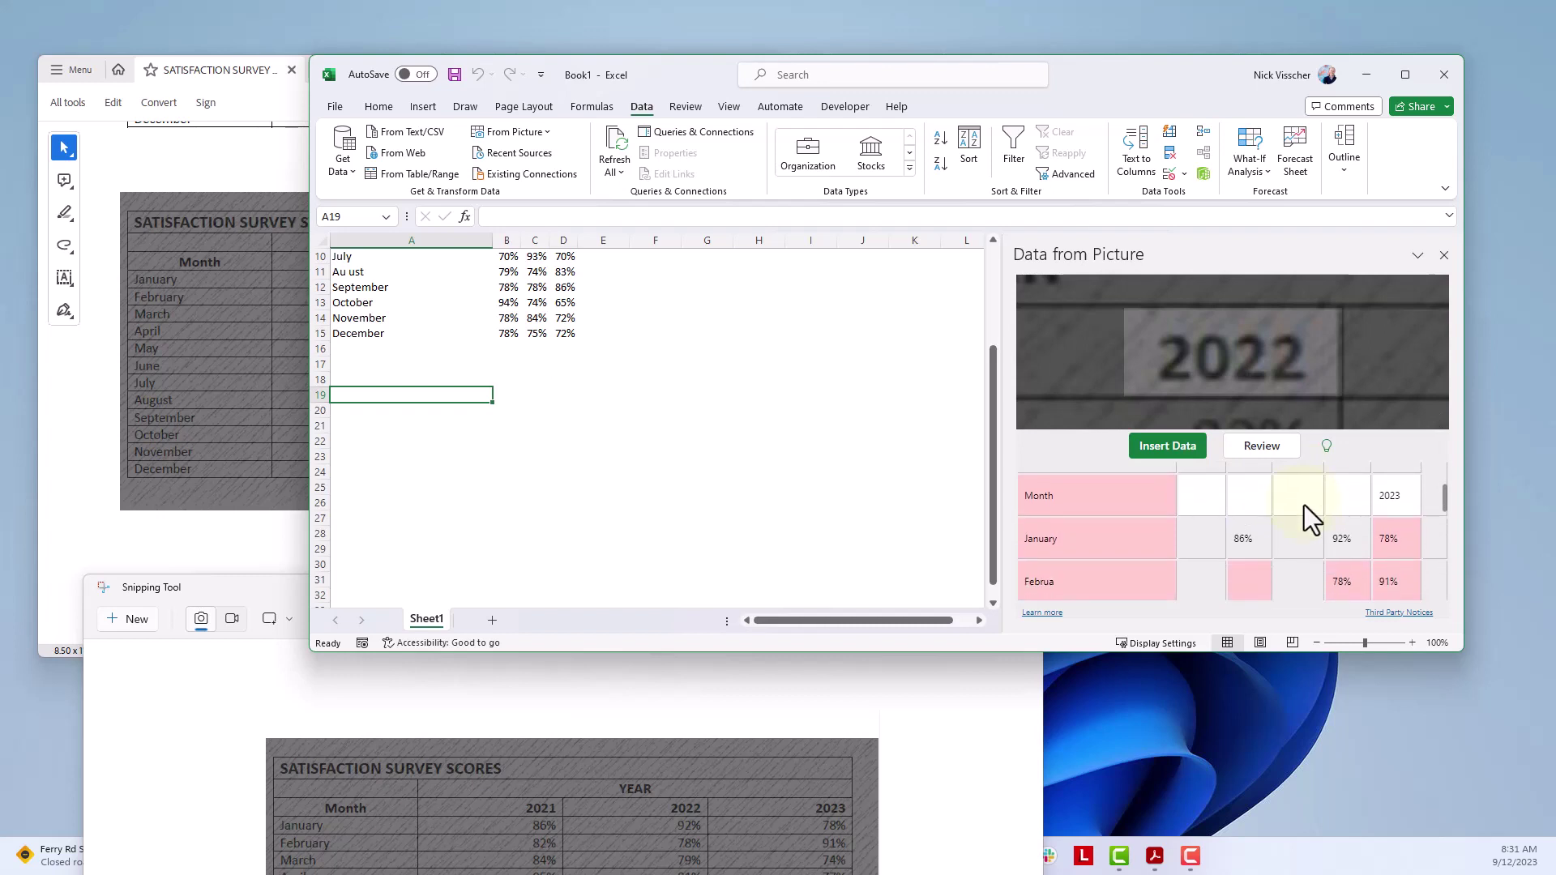
{"action": "left_click", "coordinate": [1342, 505]}
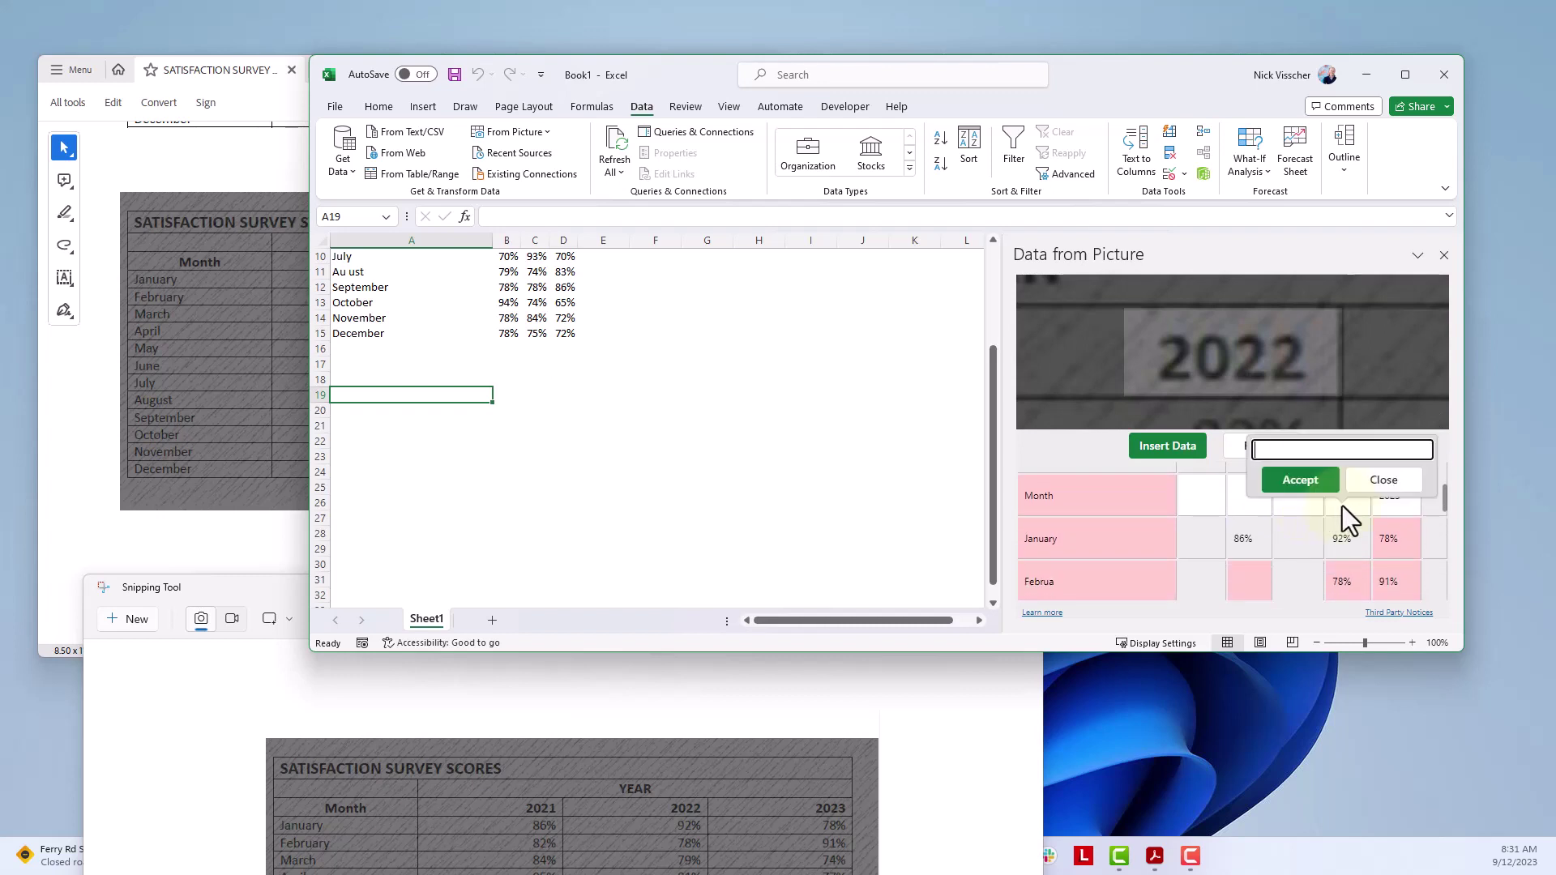
{"action": "left_click", "coordinate": [1390, 483]}
{"action": "left_click", "coordinate": [1357, 497]}
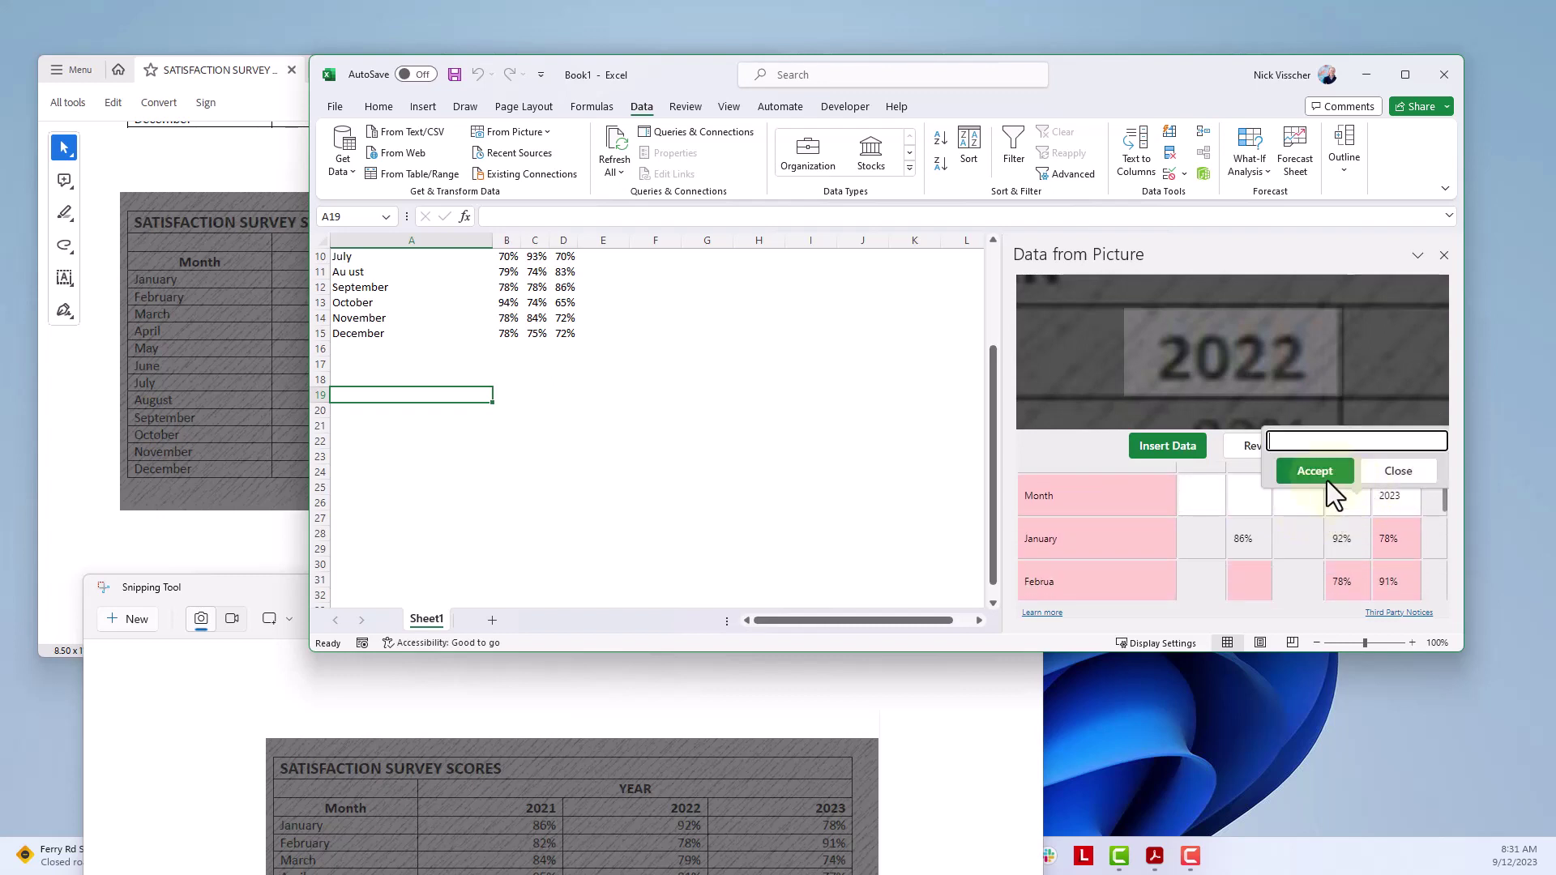
{"action": "type", "text": "2022"}
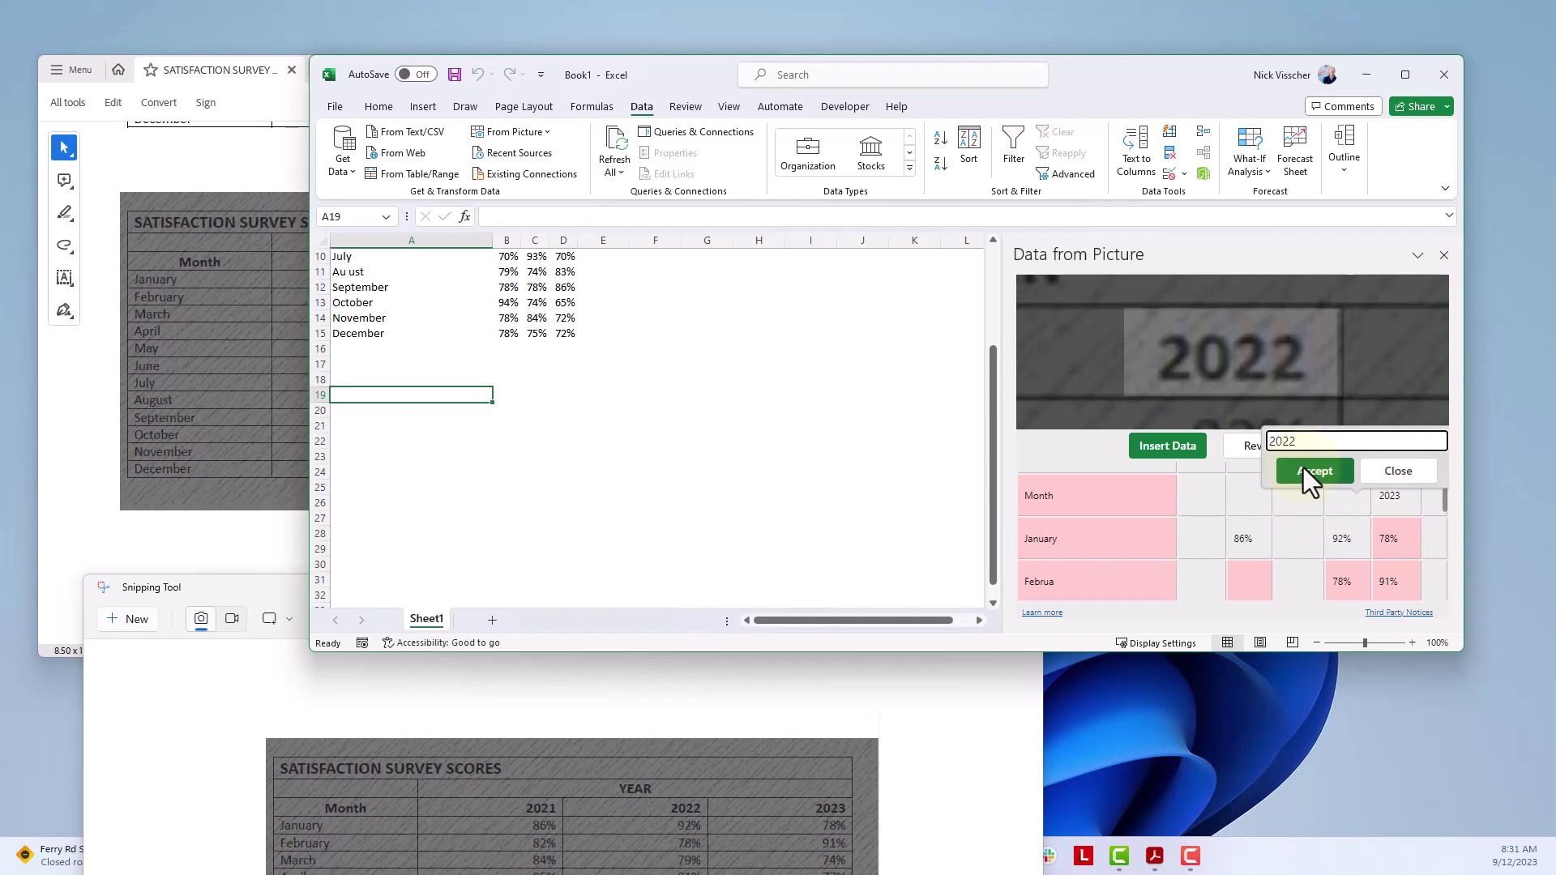
{"action": "left_click", "coordinate": [1303, 469]}
{"action": "left_click", "coordinate": [1259, 498]}
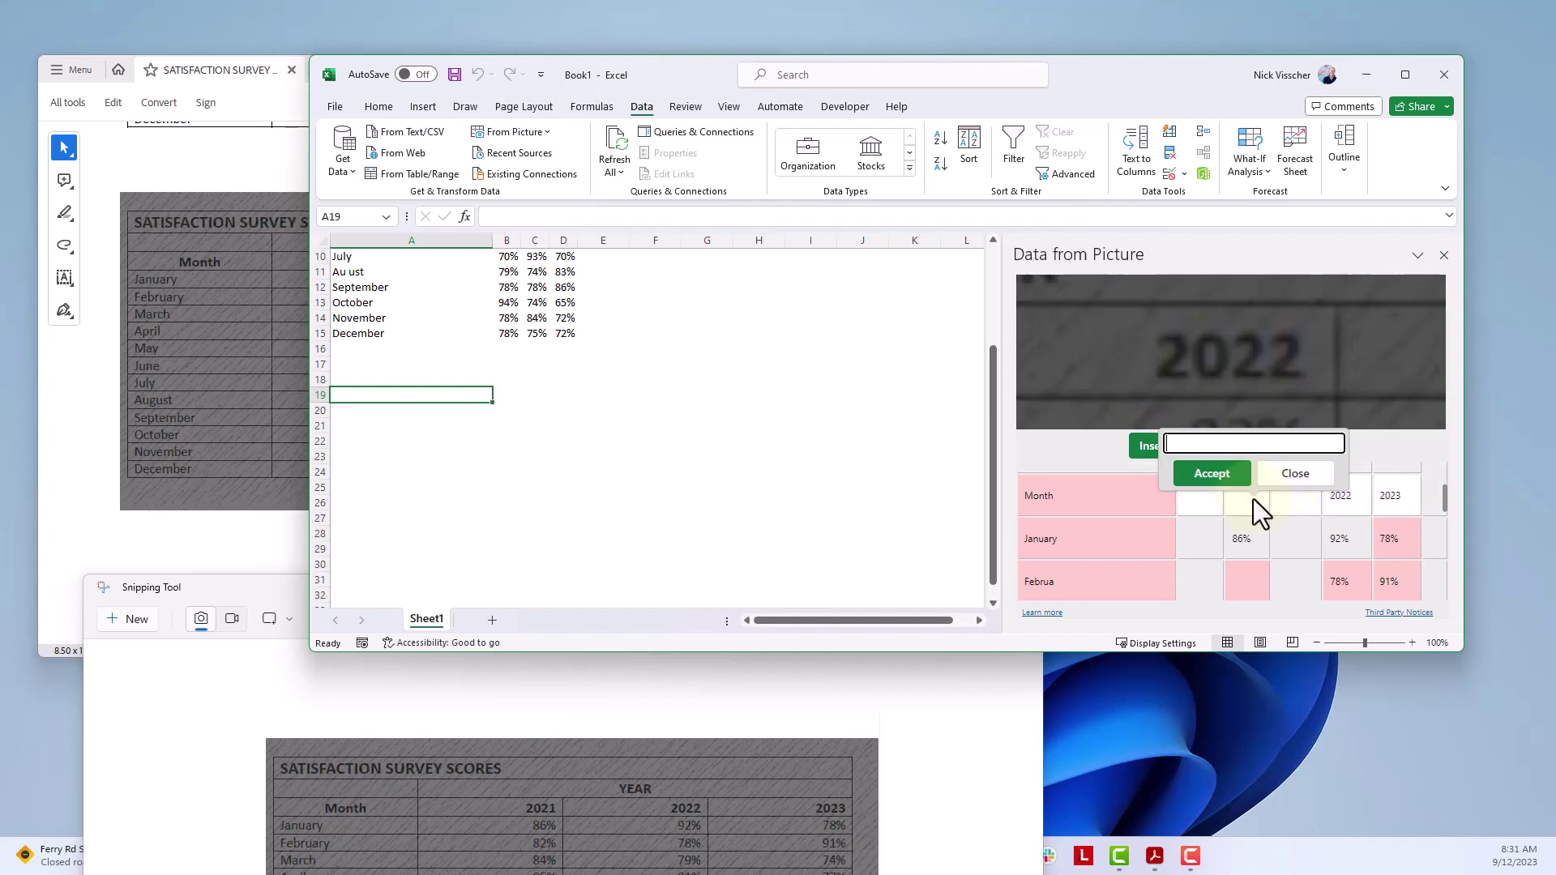
{"action": "type", "text": "2021"}
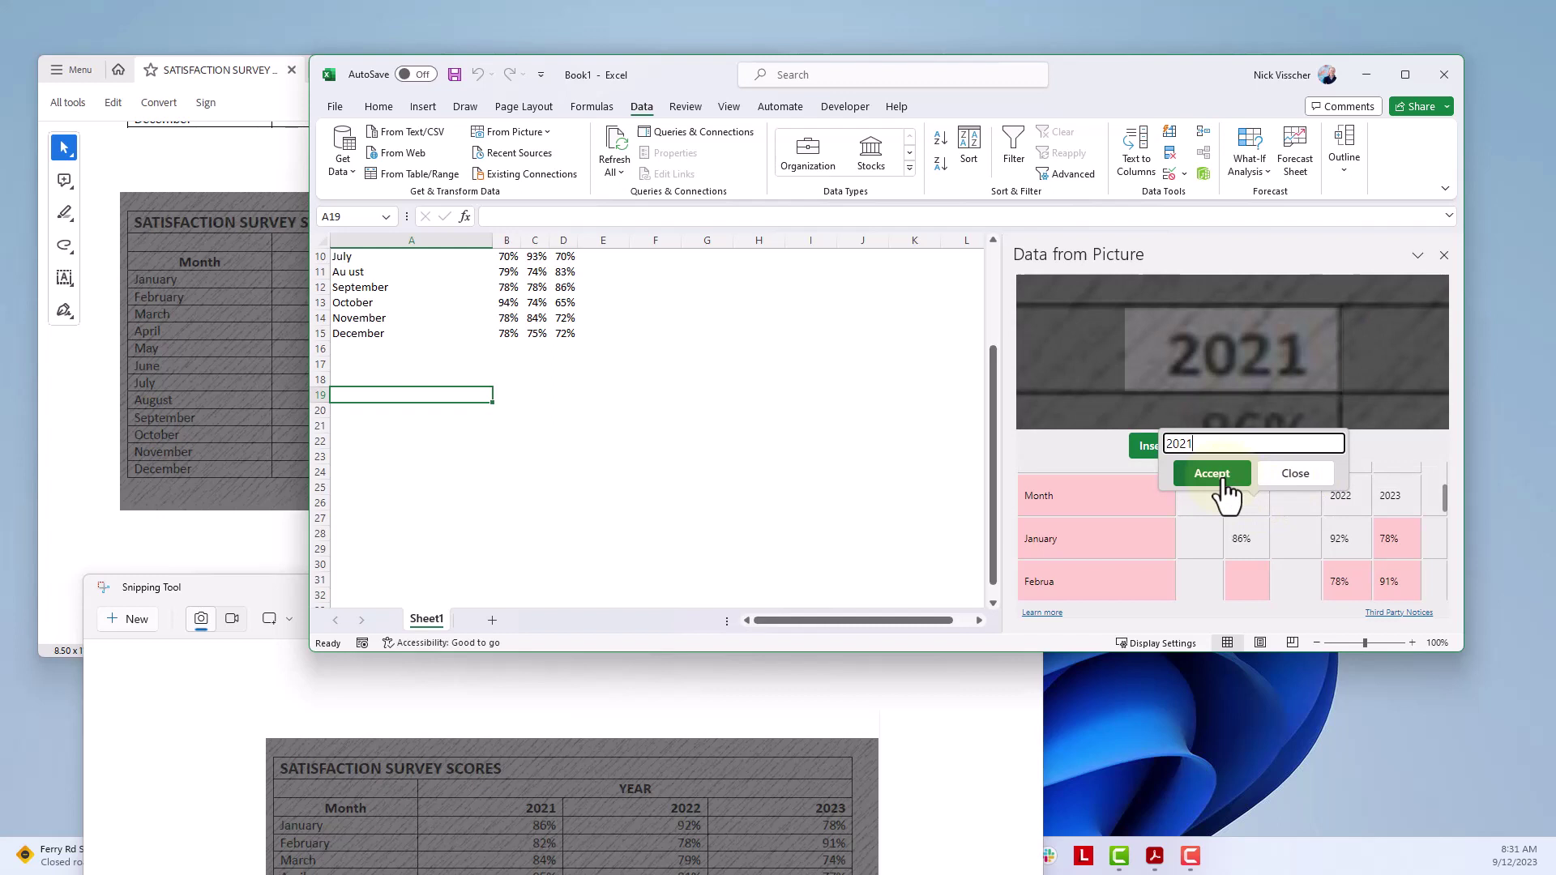
{"action": "left_click", "coordinate": [1224, 481]}
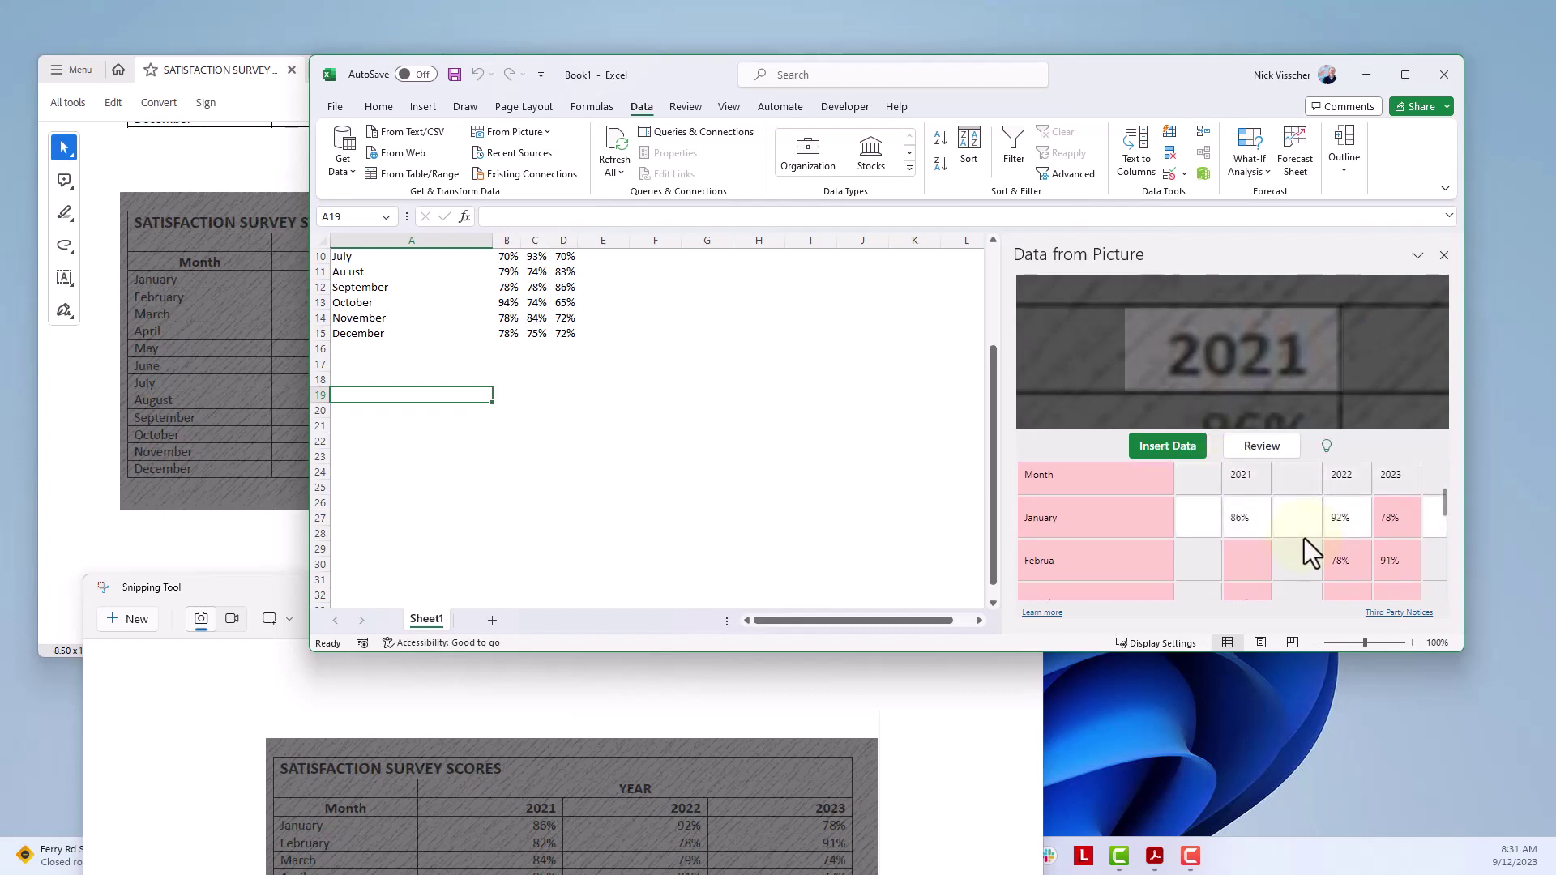
Extend the misread Februa entry to Februar and open the empty February 2021 value.
{"action": "scroll", "coordinate": [1304, 539], "scroll_direction": "down", "scroll_amount": 1}
{"action": "left_click", "coordinate": [1115, 543]}
{"action": "type", "text": "ruar"}
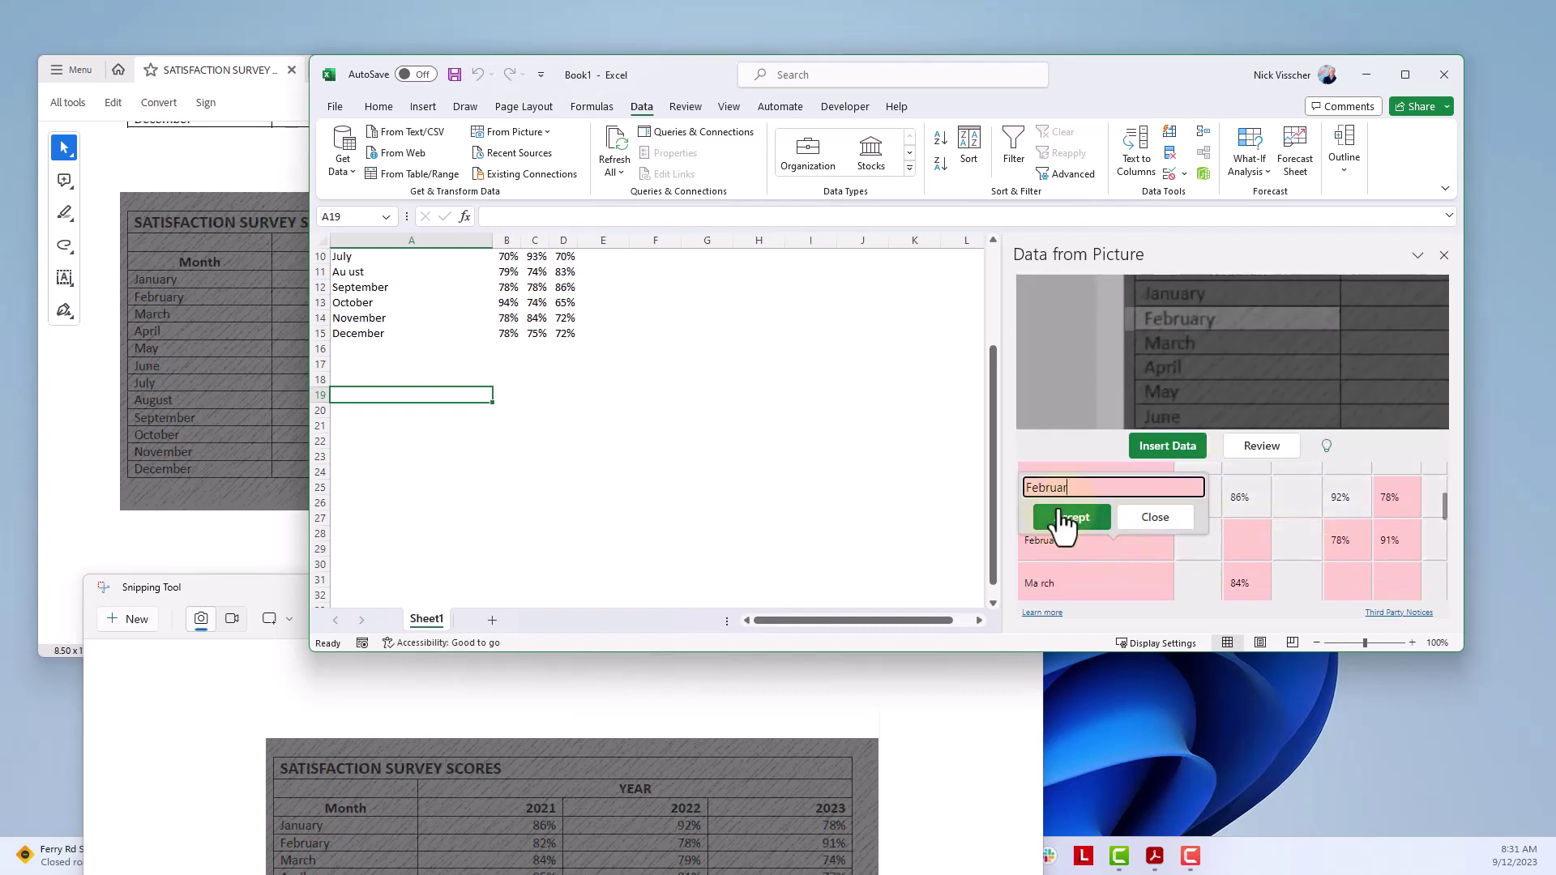
{"action": "left_click", "coordinate": [1079, 518]}
{"action": "left_click", "coordinate": [1246, 544]}
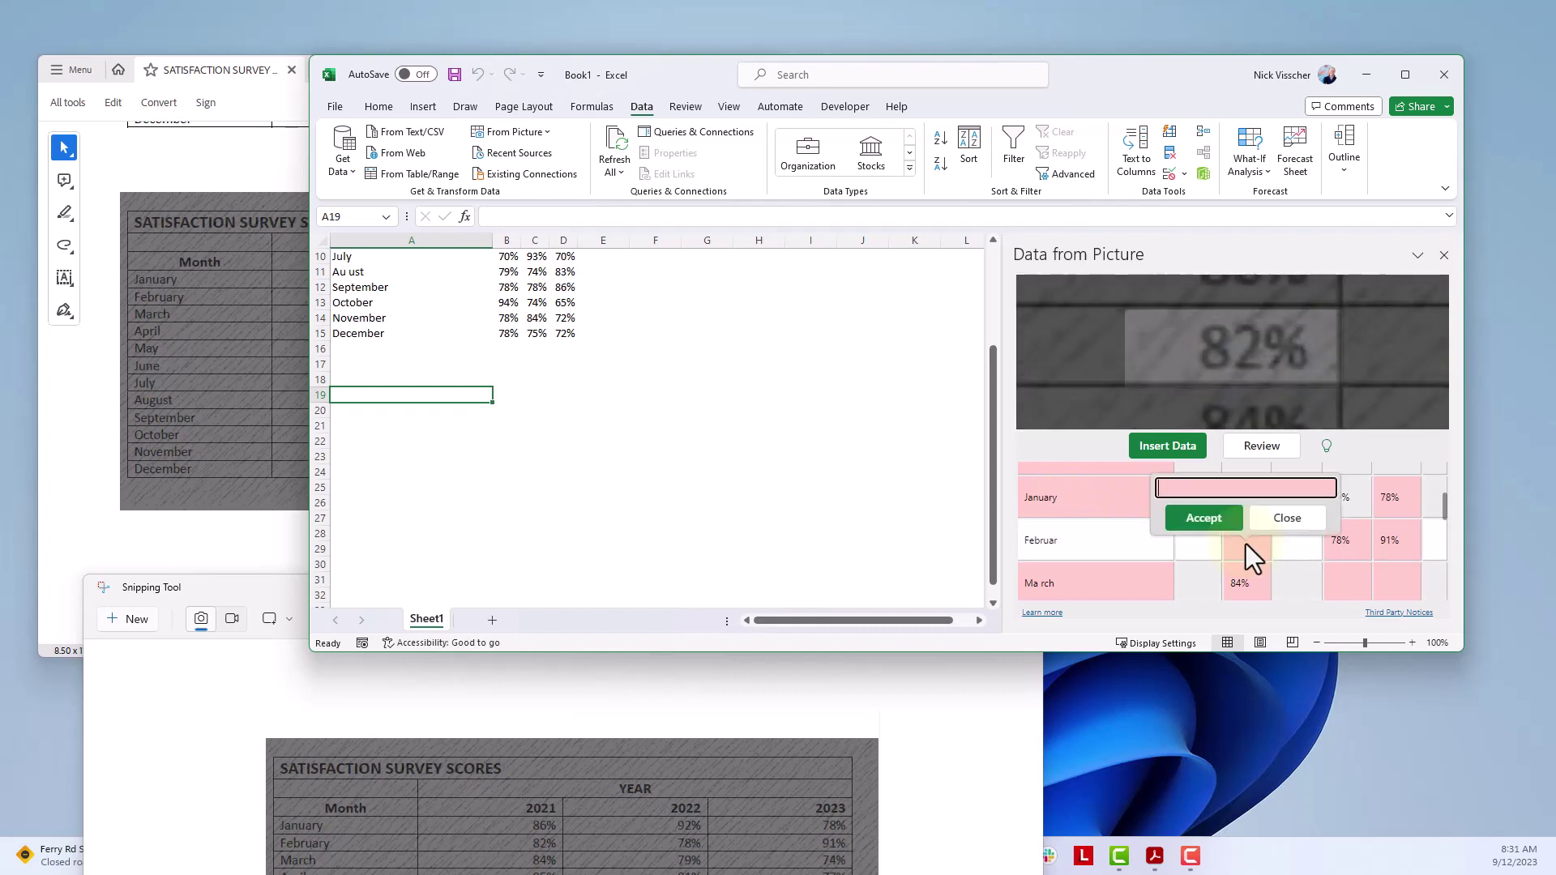
Dismiss the empty February 2021 edit box and scroll the extracted rows to December and back.
{"action": "scroll", "coordinate": [679, 487], "scroll_direction": "up", "scroll_amount": 3}
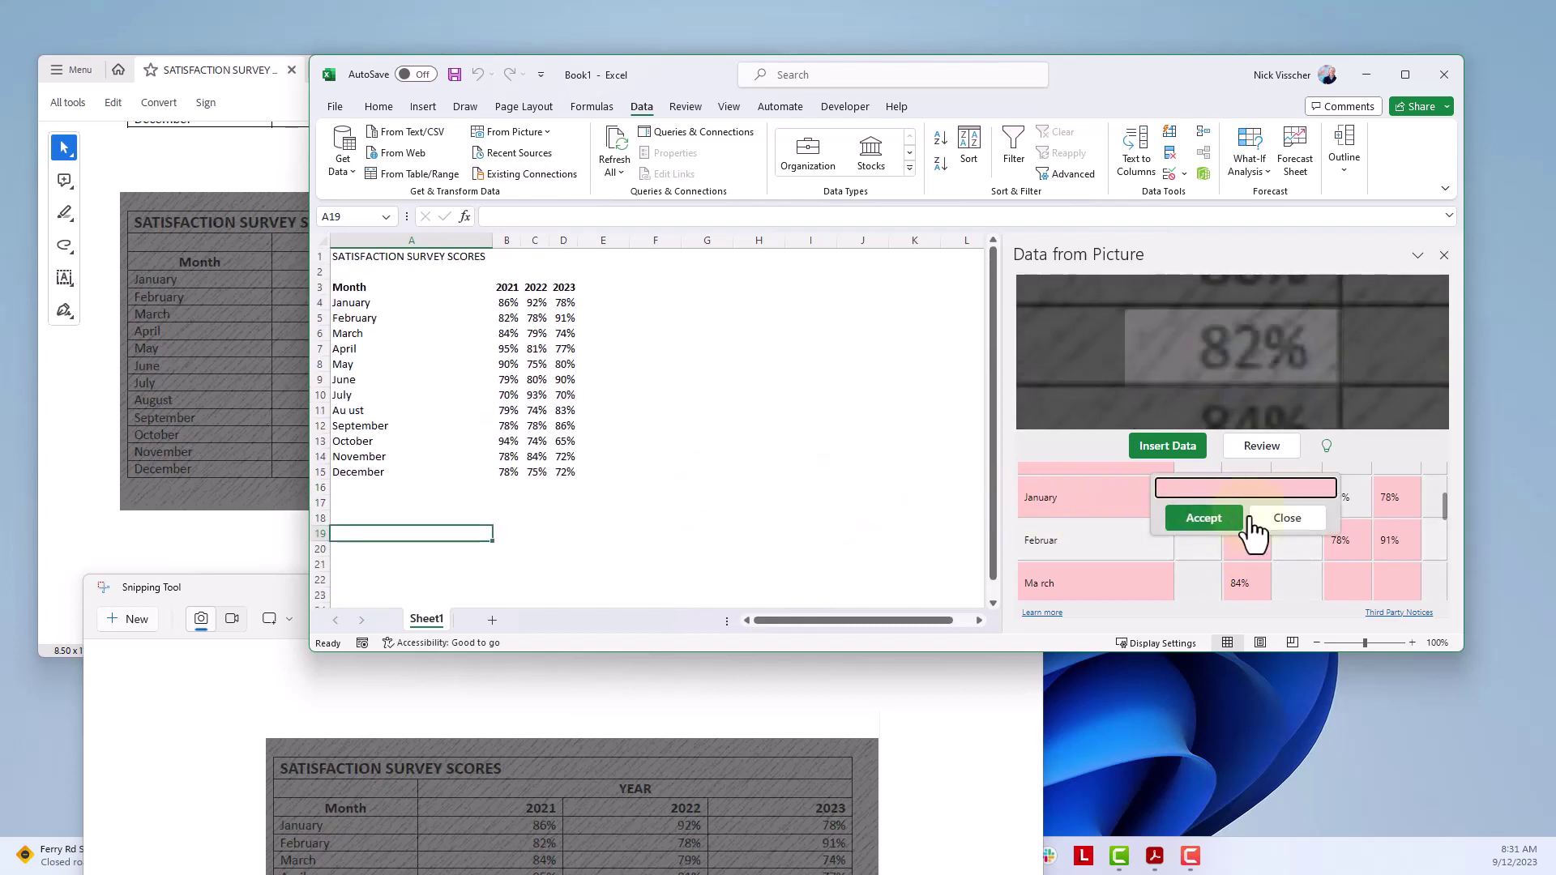
{"action": "left_click", "coordinate": [1224, 519]}
{"action": "scroll", "coordinate": [1223, 536], "scroll_direction": "down", "scroll_amount": 1}
{"action": "scroll", "coordinate": [1223, 537], "scroll_direction": "down", "scroll_amount": 3}
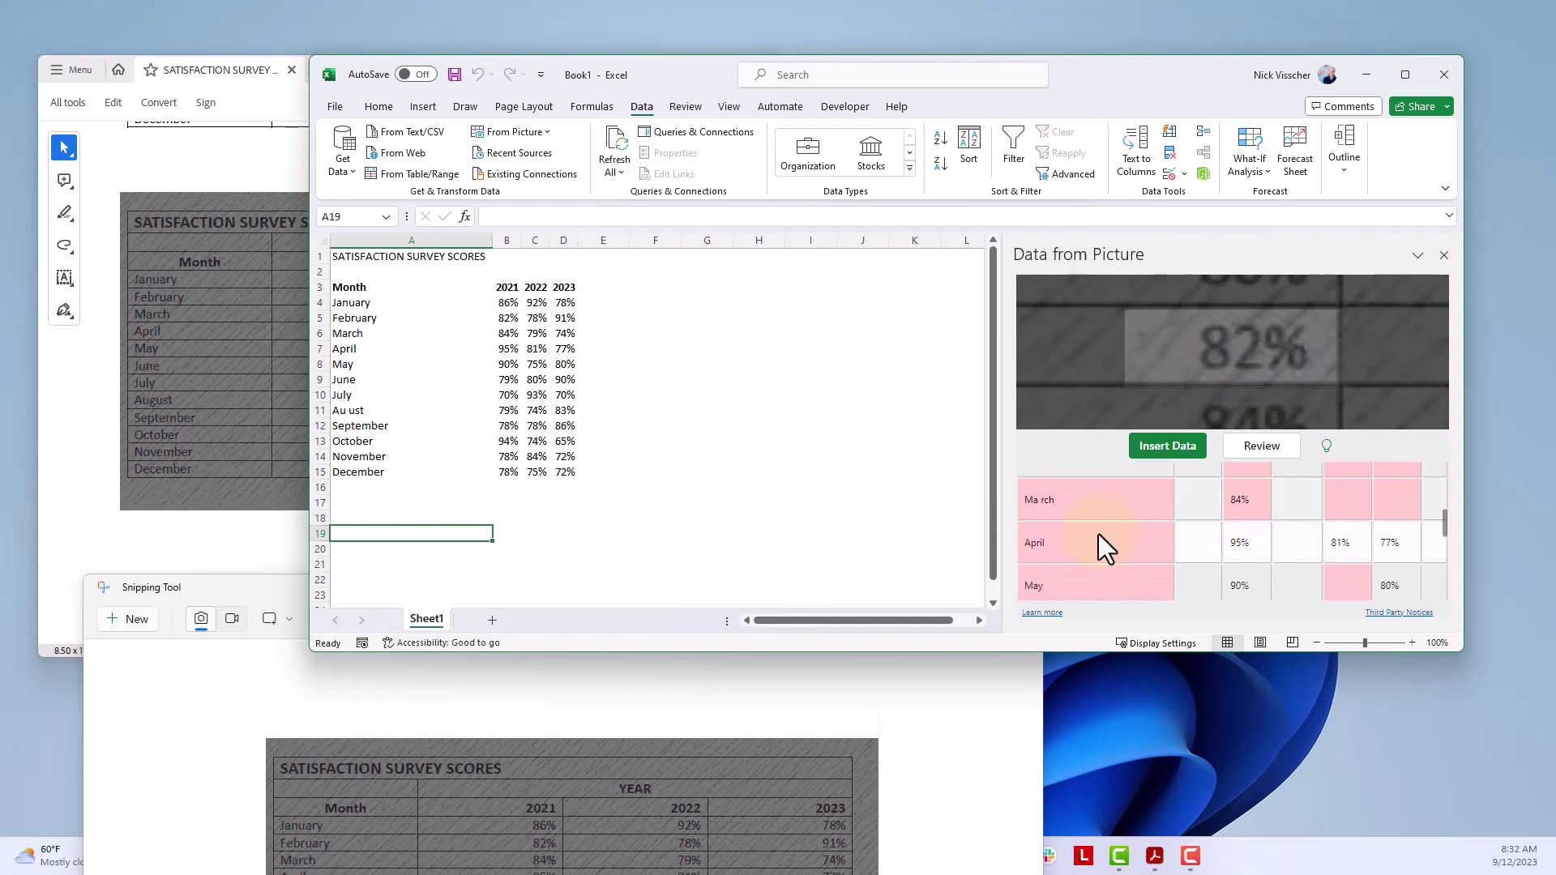
{"action": "scroll", "coordinate": [1098, 535], "scroll_direction": "down", "scroll_amount": 2}
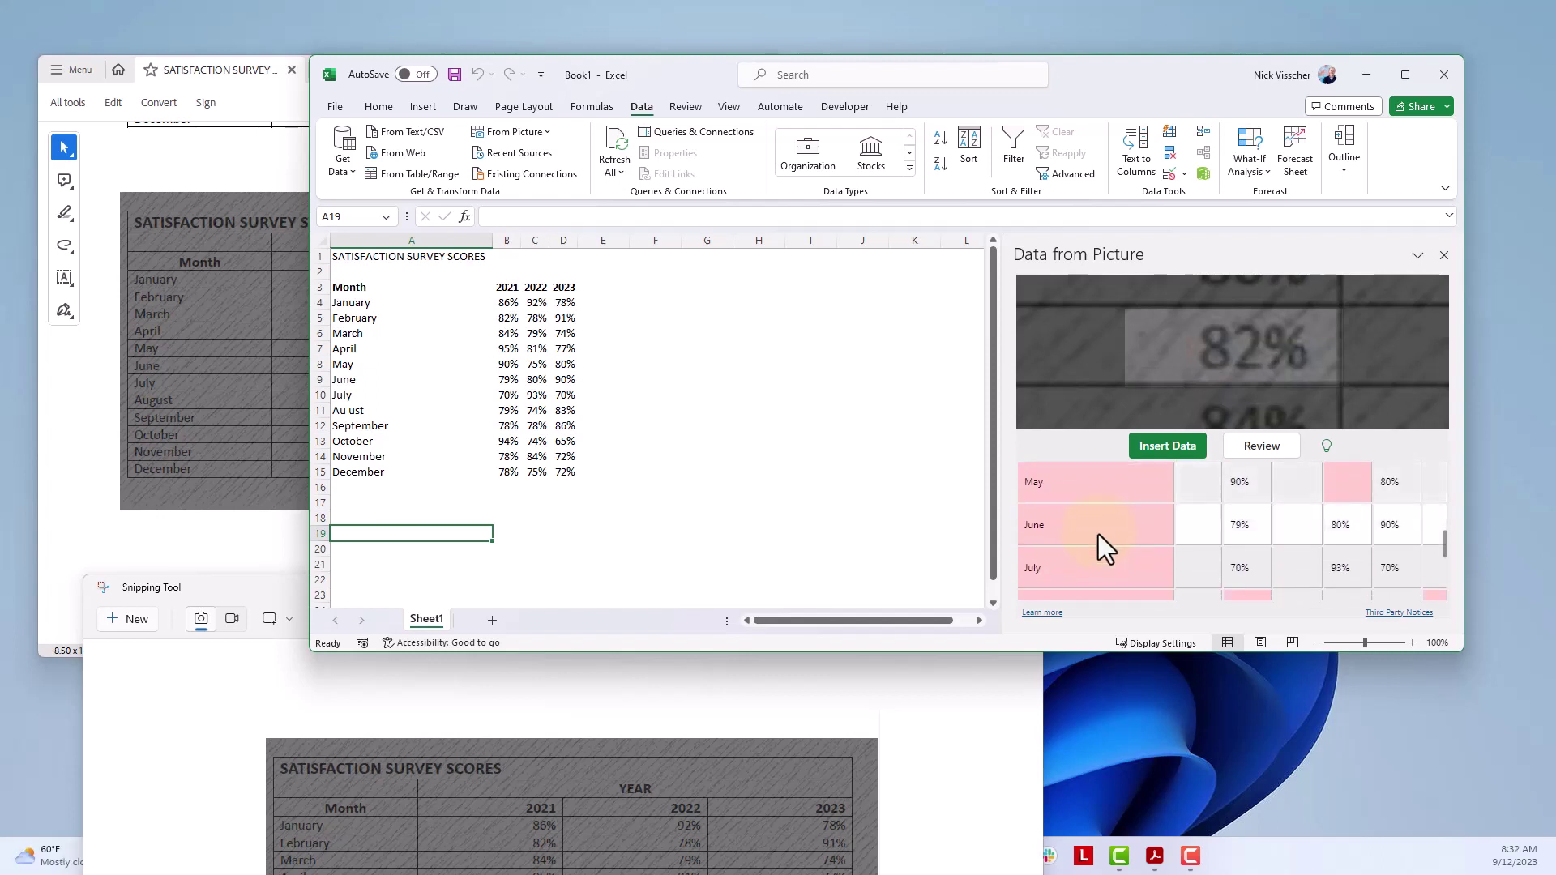
{"action": "scroll", "coordinate": [1095, 536], "scroll_direction": "down", "scroll_amount": 3}
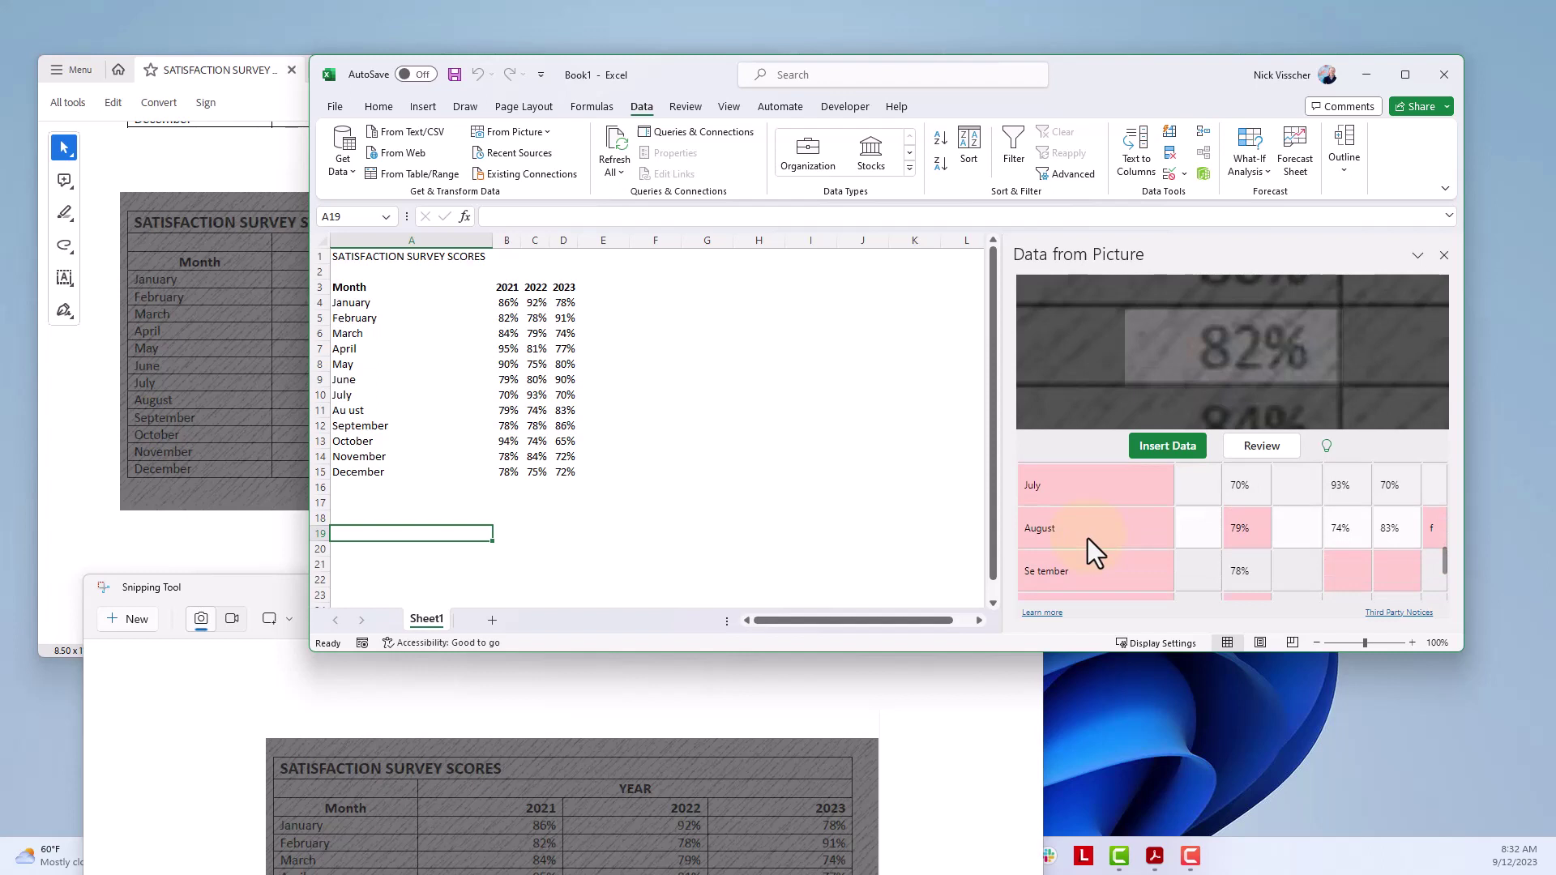
{"action": "scroll", "coordinate": [1081, 539], "scroll_direction": "down", "scroll_amount": 1}
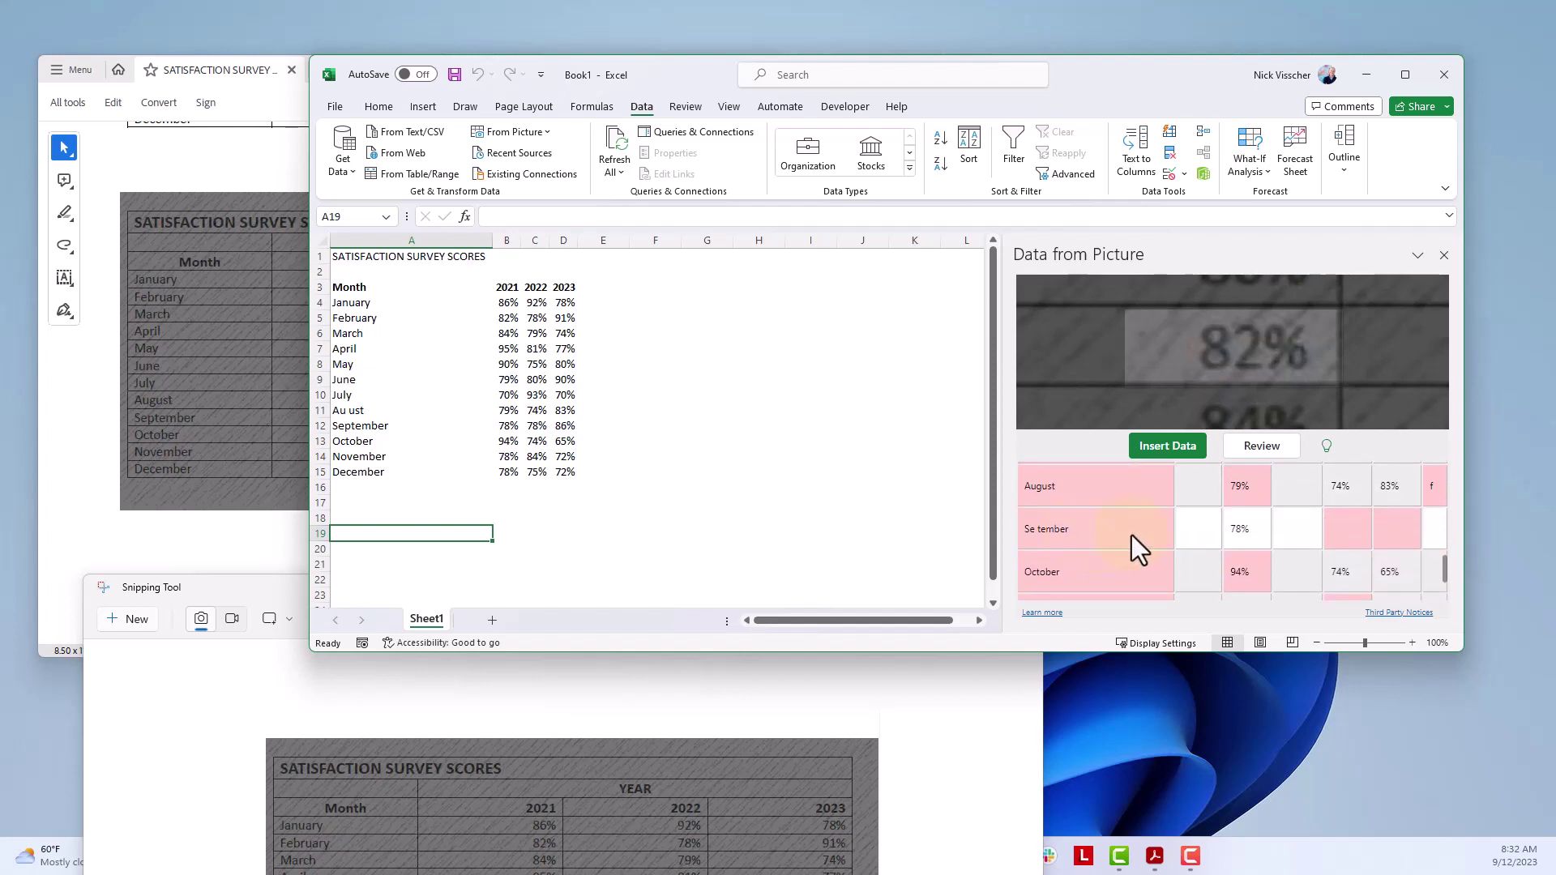
{"action": "scroll", "coordinate": [1140, 535], "scroll_direction": "down", "scroll_amount": 2}
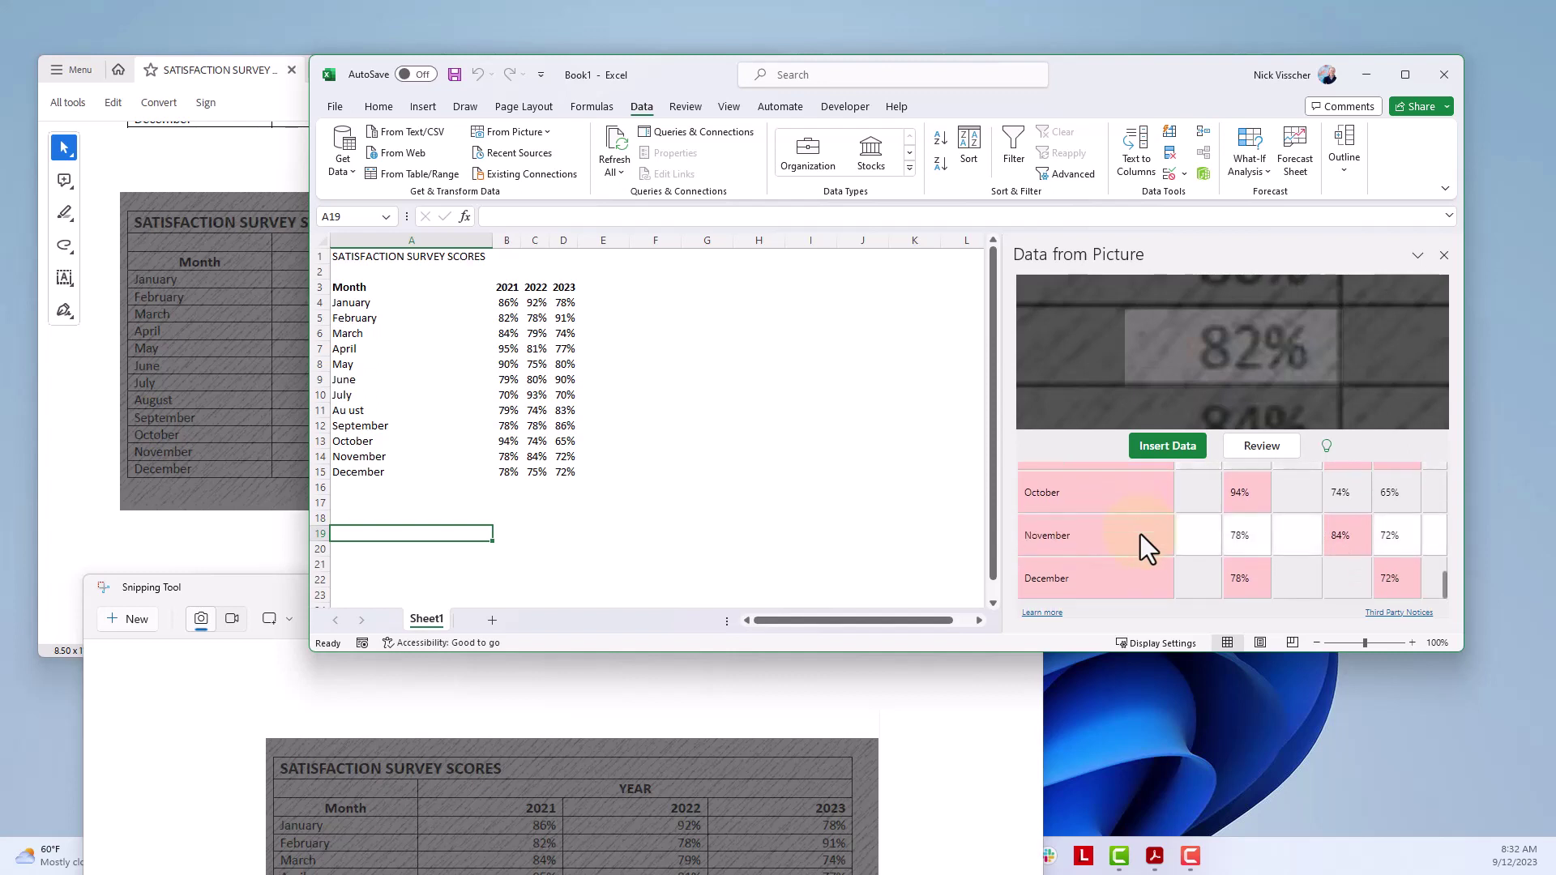
{"action": "scroll", "coordinate": [1140, 534], "scroll_direction": "up", "scroll_amount": 5}
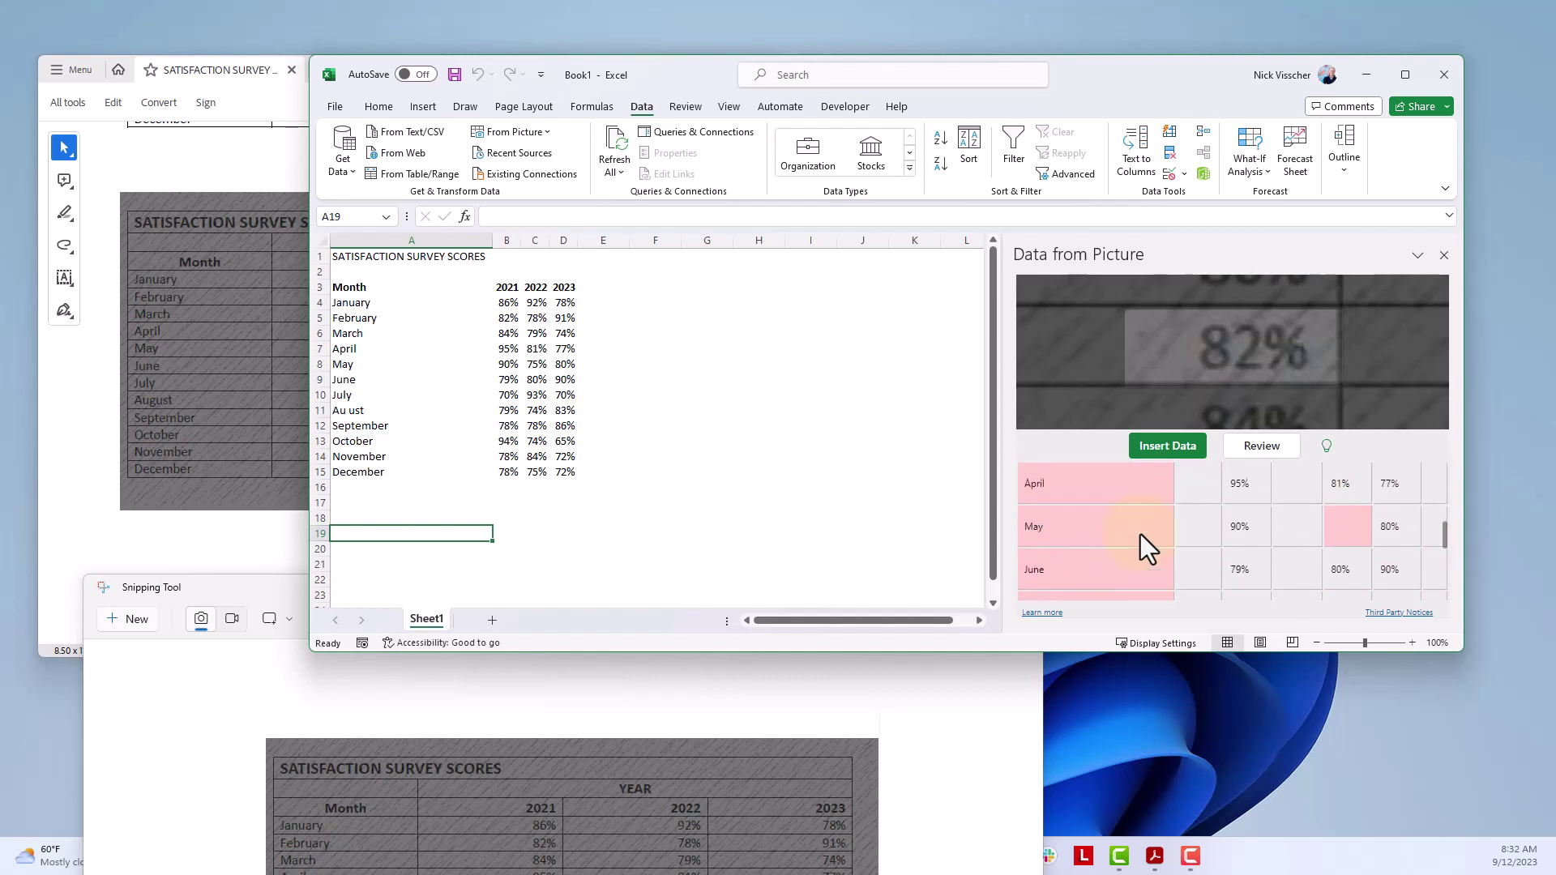
{"action": "scroll", "coordinate": [1141, 534], "scroll_direction": "up", "scroll_amount": 3}
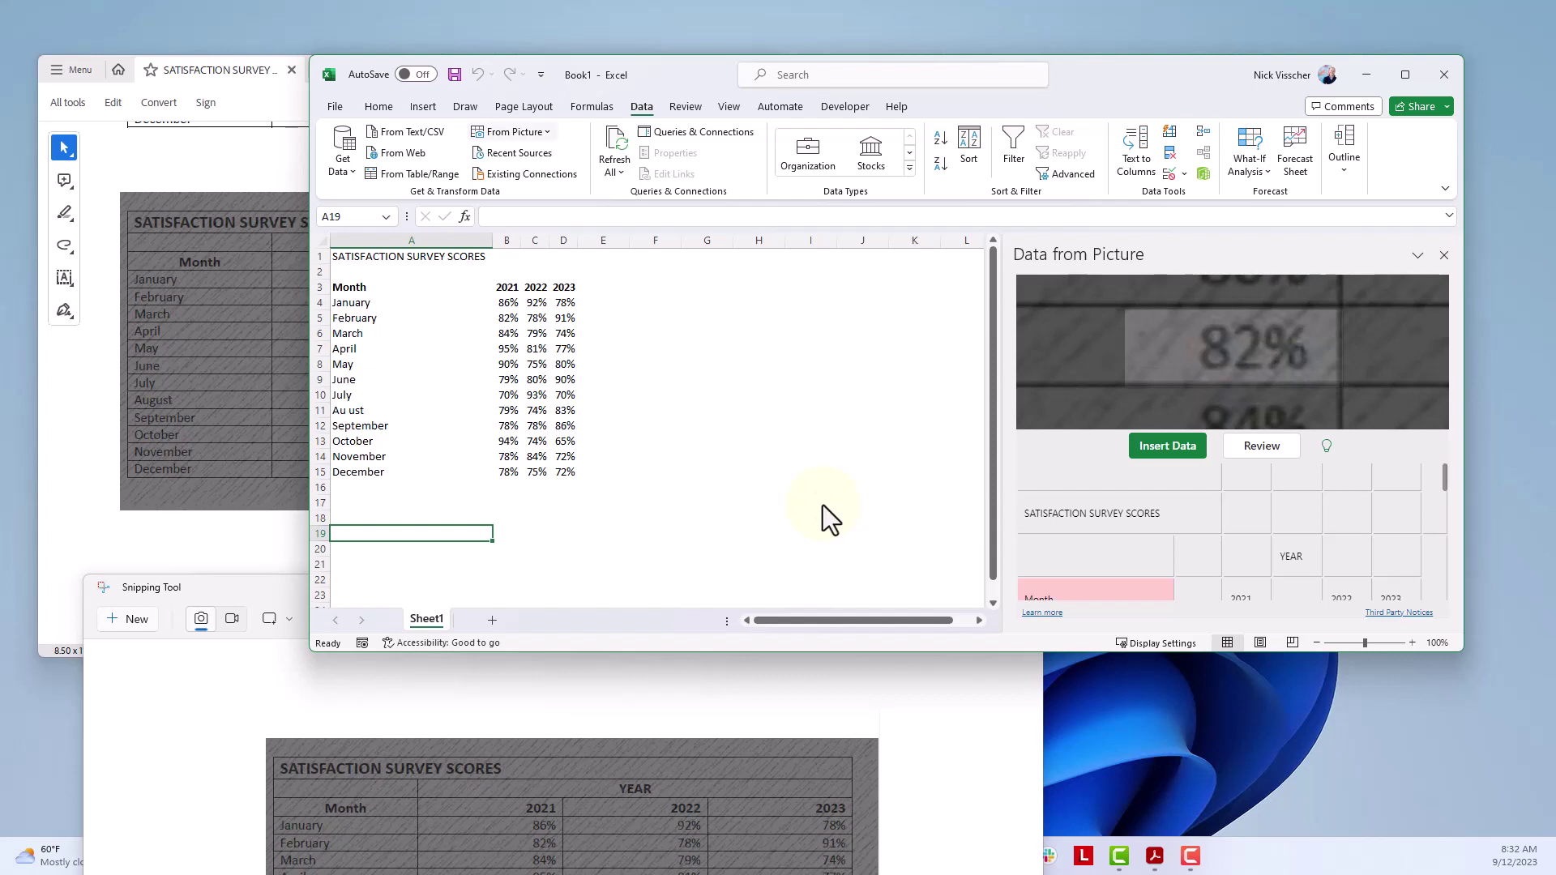
Show the Picture From File and Picture From Clipboard choices under Data > From Picture.
{"action": "left_click", "coordinate": [550, 132]}
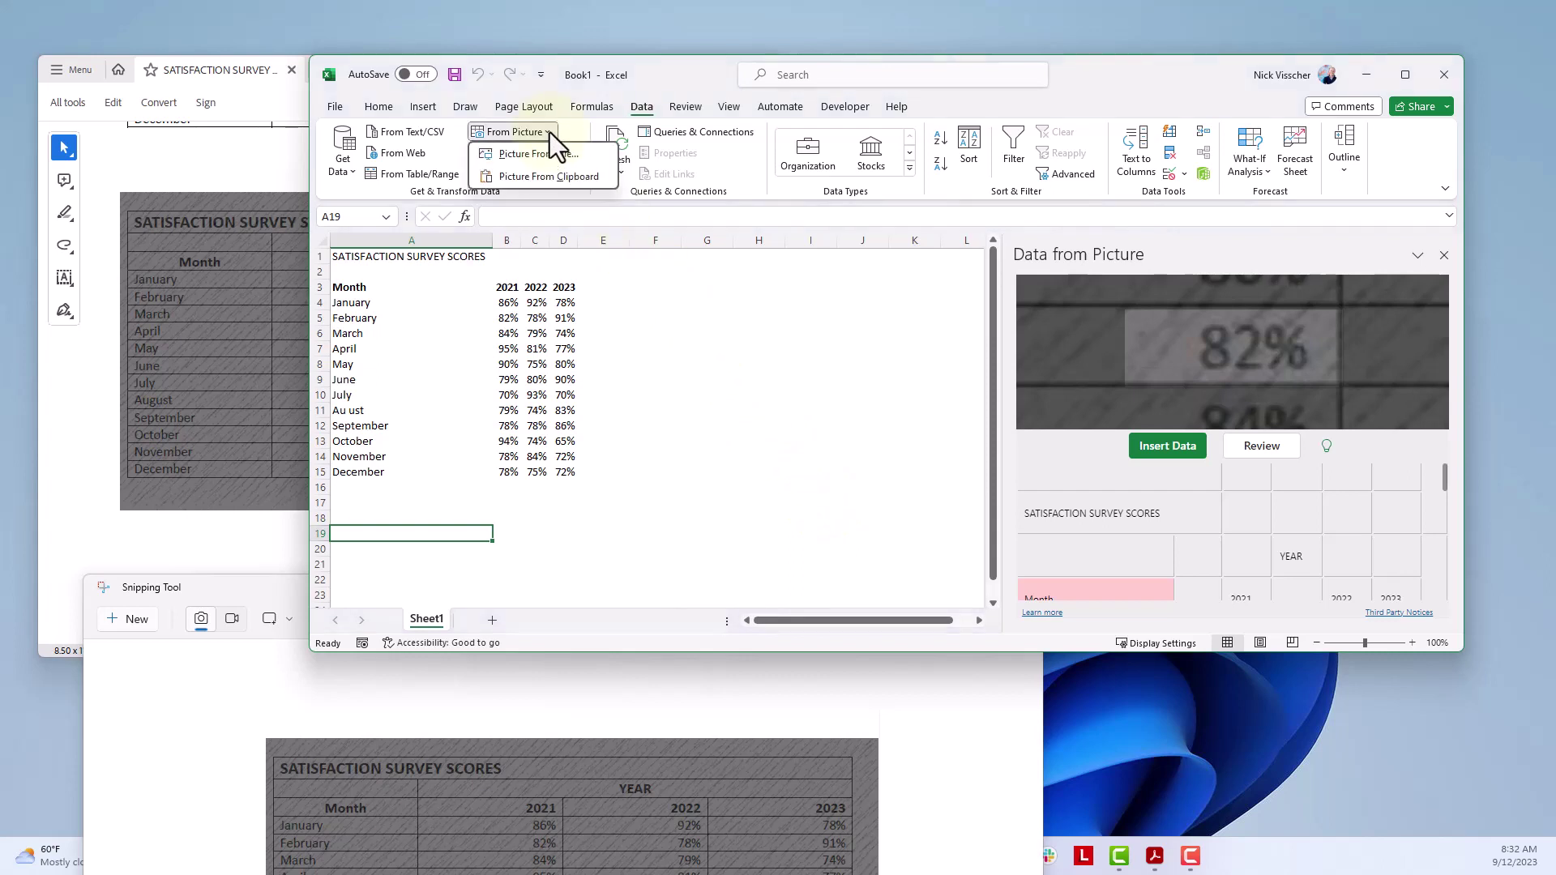